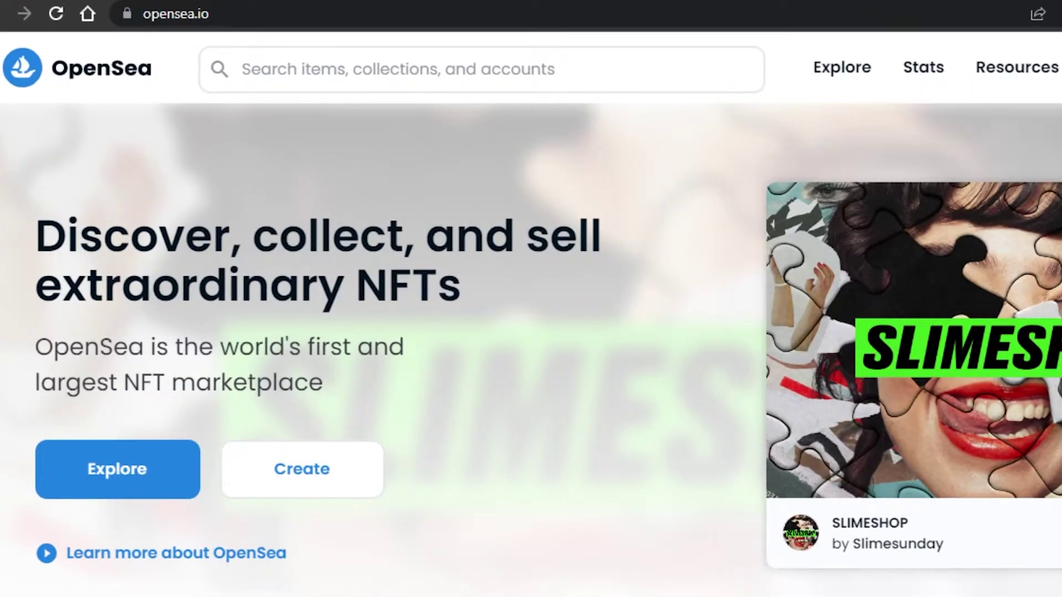
- Switch to Canva and start a blank 500 × 500 px logo design
scroll(531, 349, down, 10)
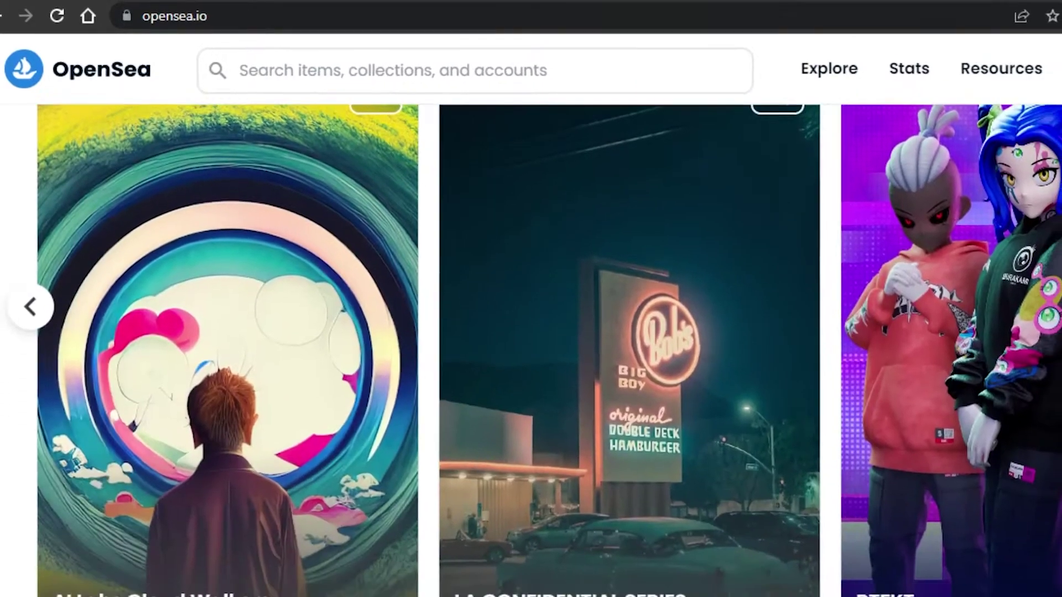
scroll(531, 310, down, 12)
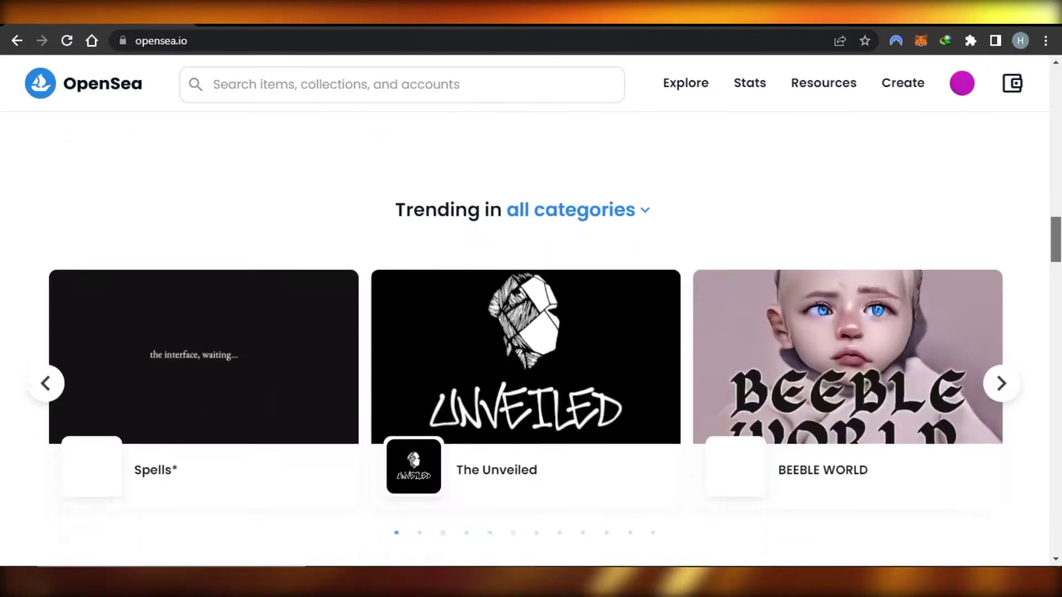
scroll(531, 310, down, 15)
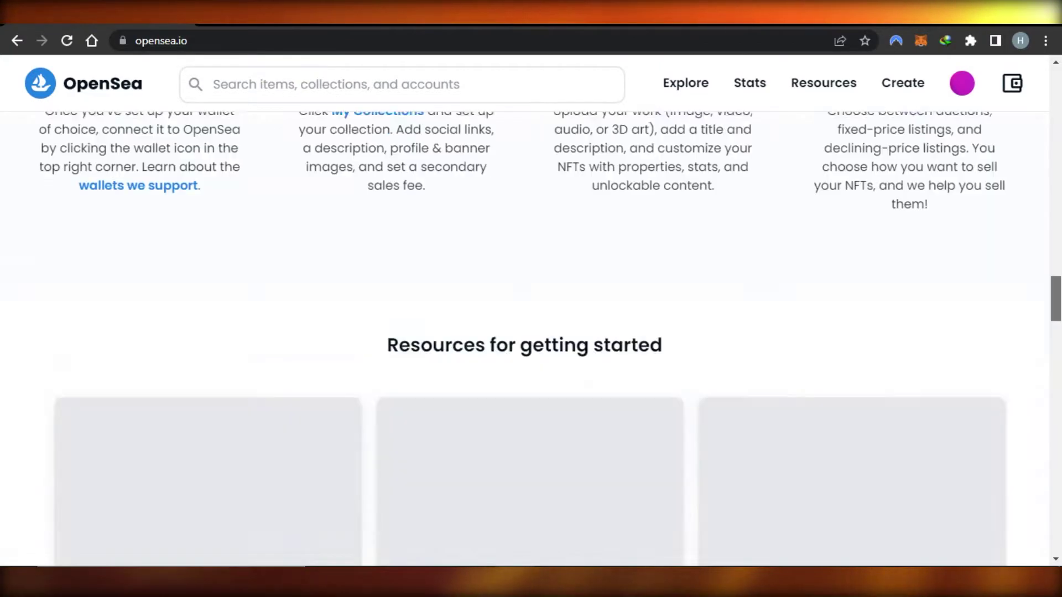
scroll(531, 310, down, 3)
scroll(531, 310, up, 8)
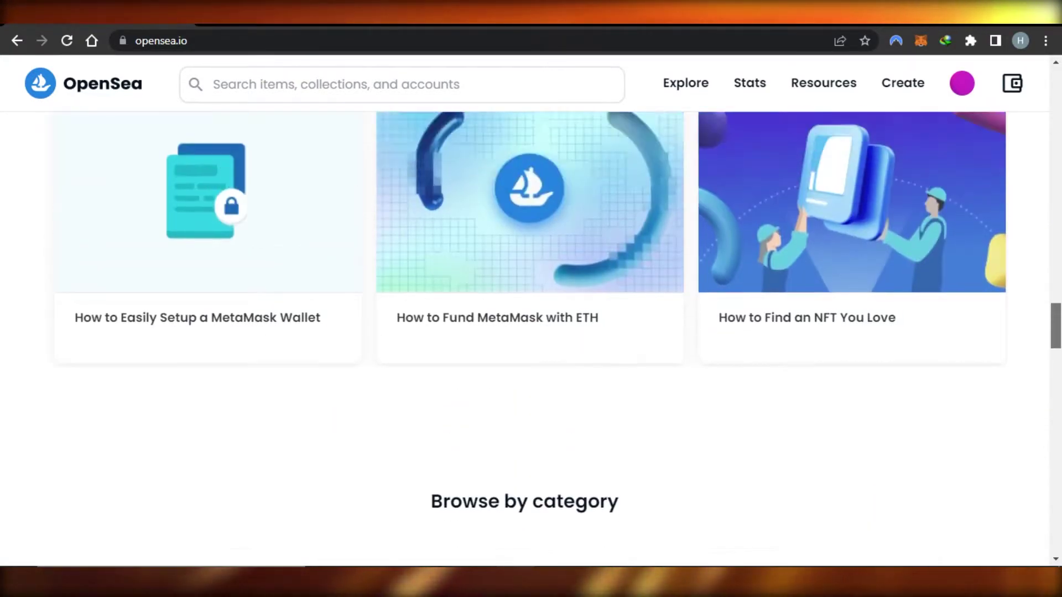
scroll(531, 310, up, 10)
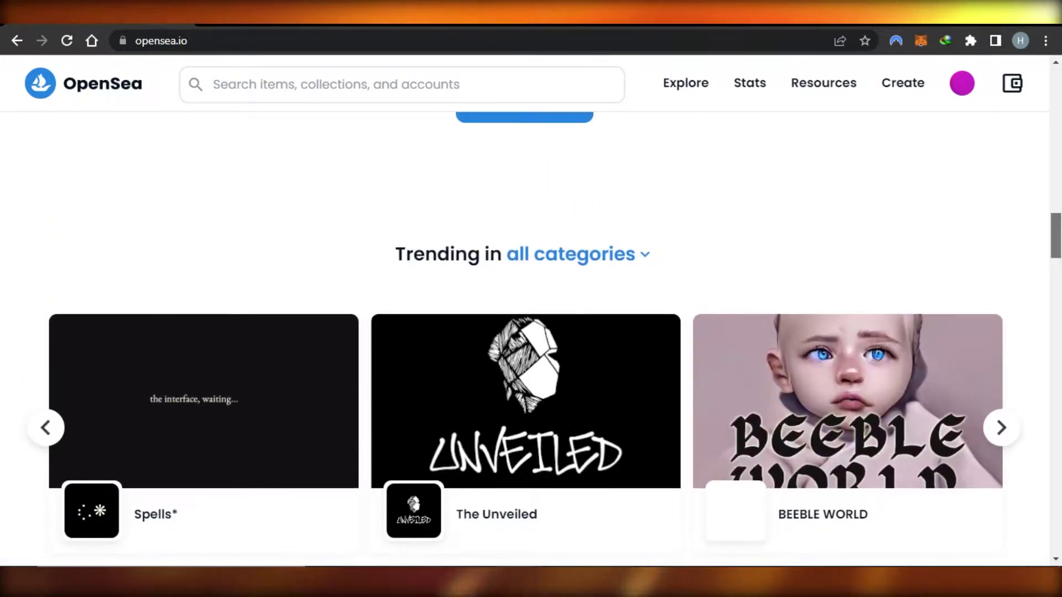
scroll(531, 309, up, 10)
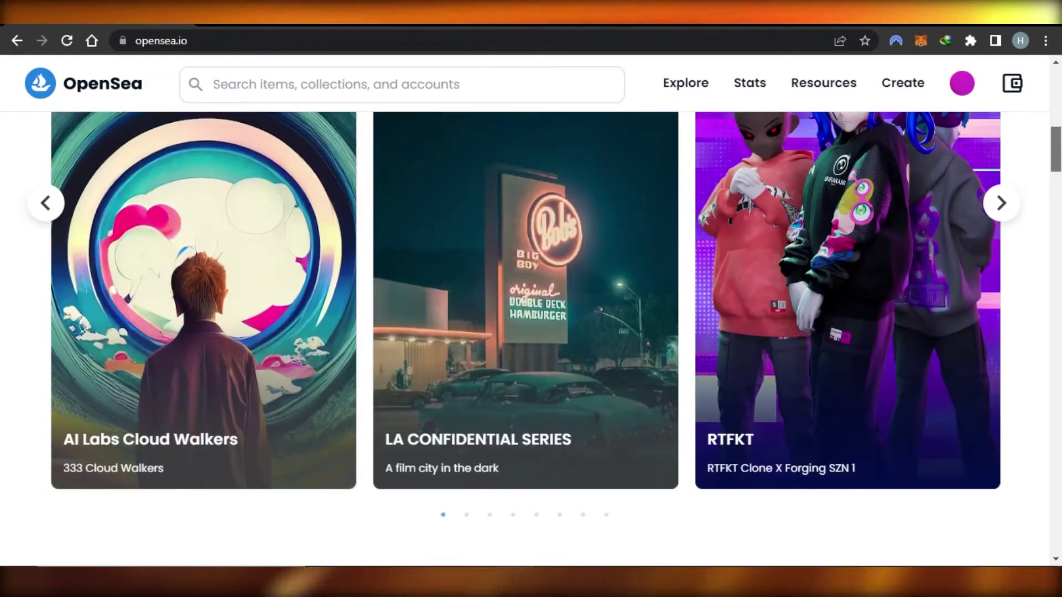
scroll(641, 155, down, 1)
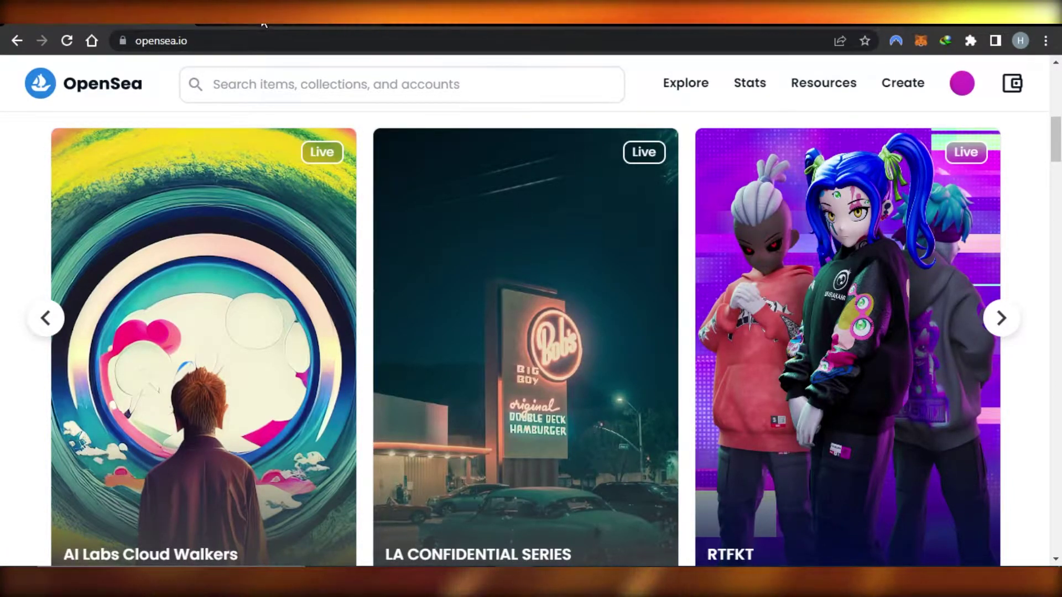
click(243, 12)
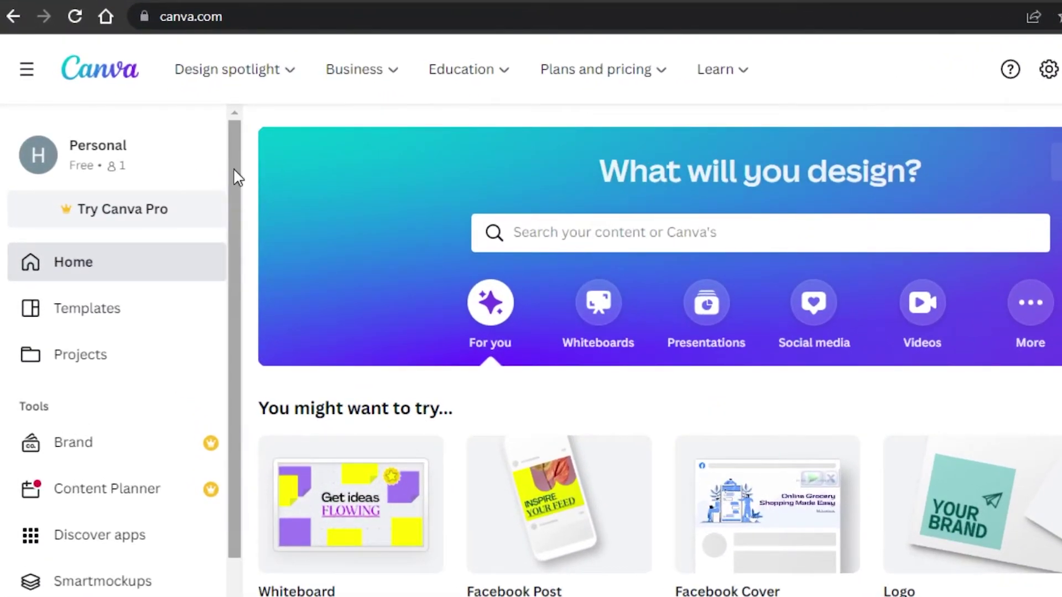
drag(238, 177, 238, 155)
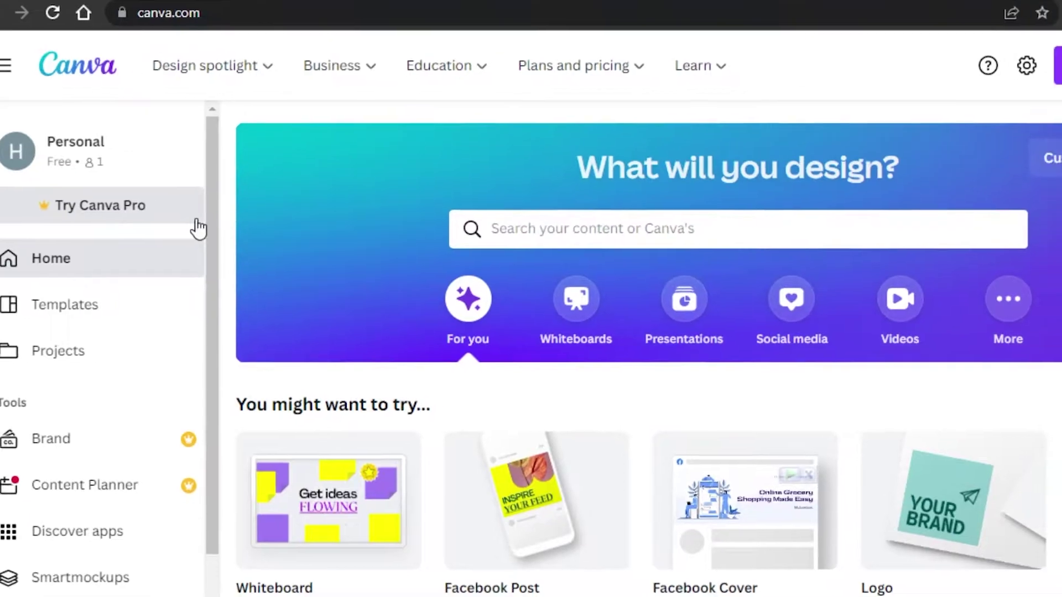
scroll(550, 332, down, 4)
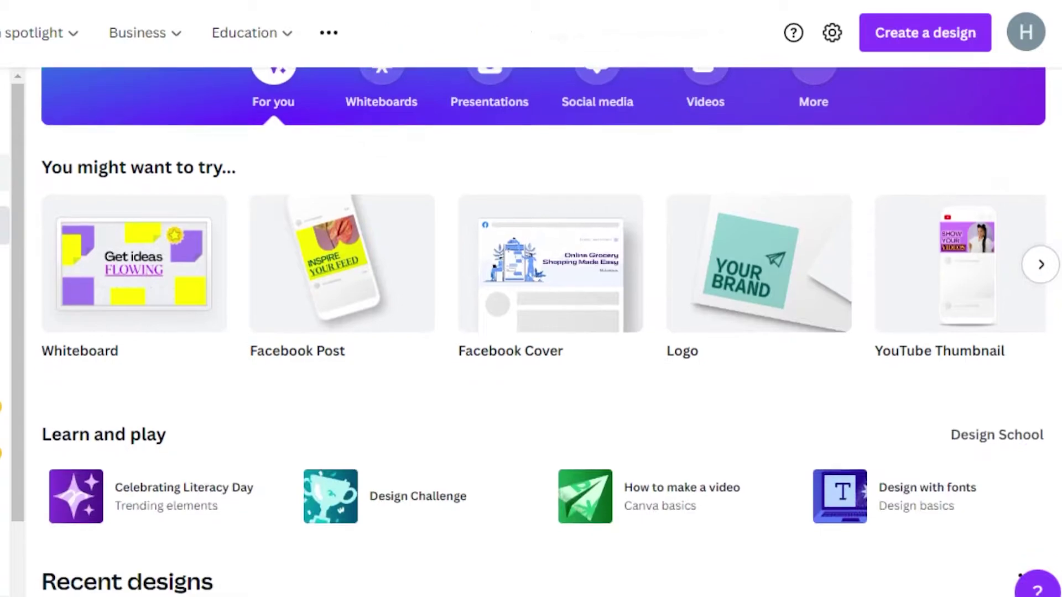
scroll(549, 332, up, 3)
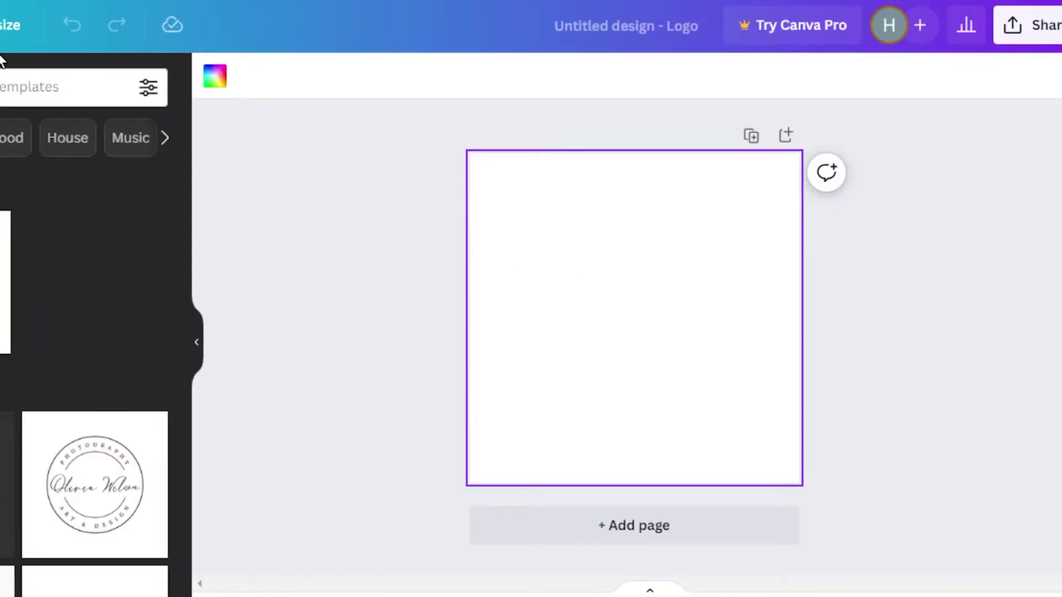
- Show the Elements panel and browse its graphics, shapes, stickers and charts
click(3, 221)
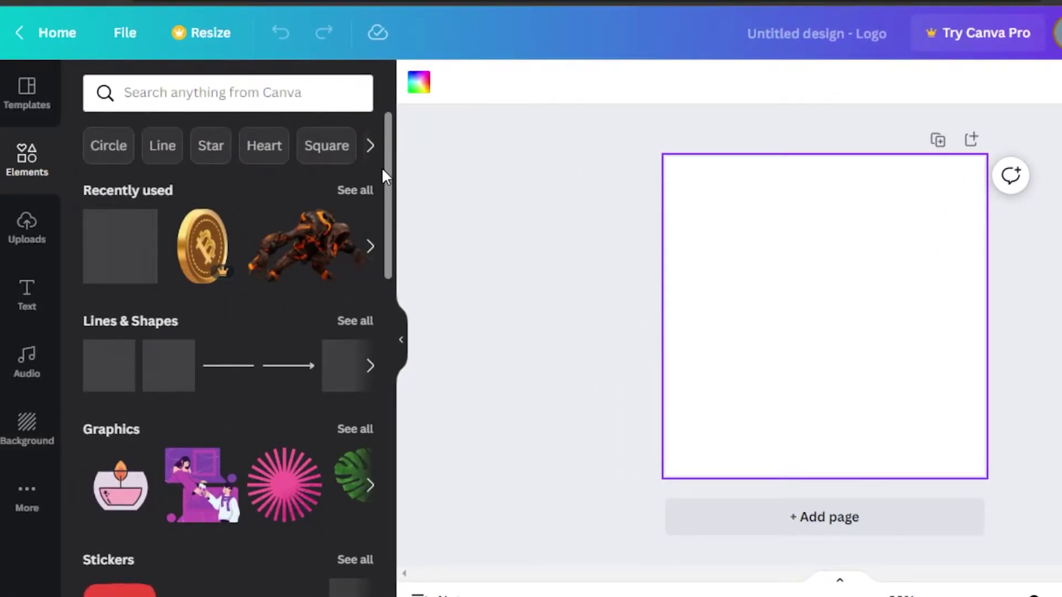
drag(388, 176, 386, 515)
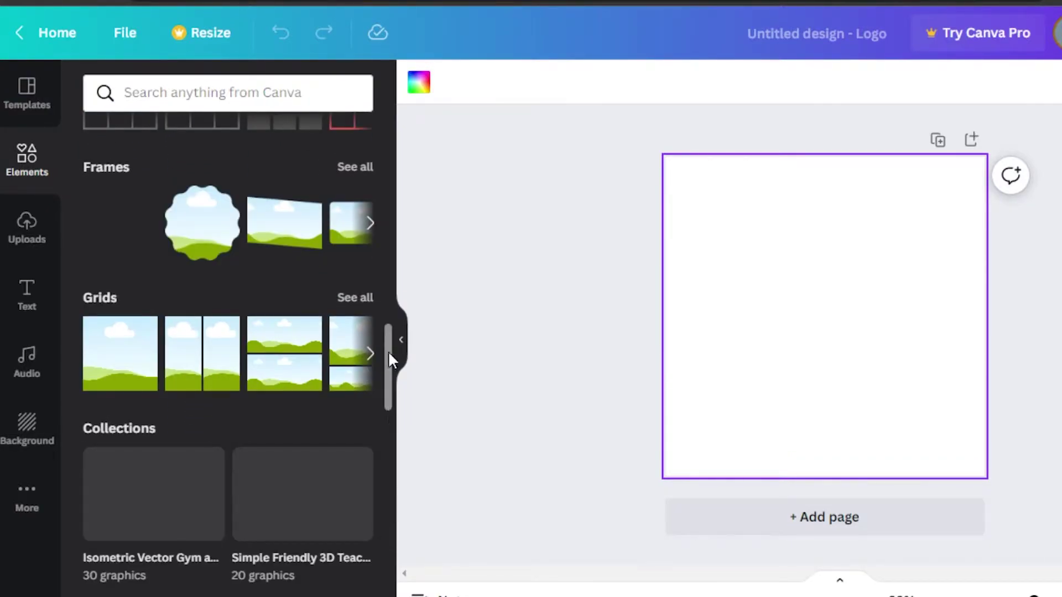
drag(386, 349, 391, 132)
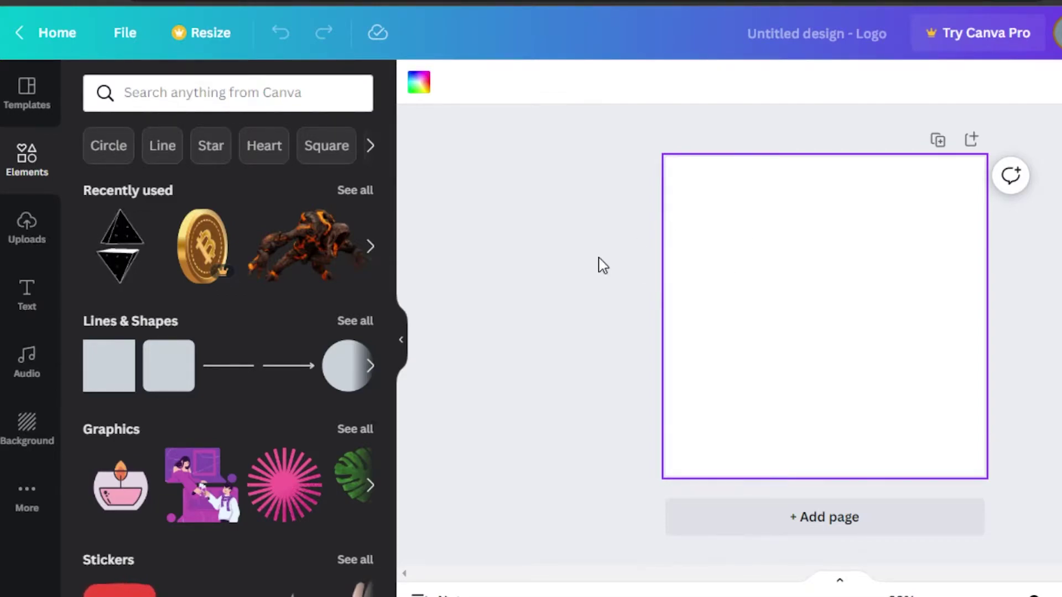
- Change the logo background from white to light peach #FFD392
click(418, 83)
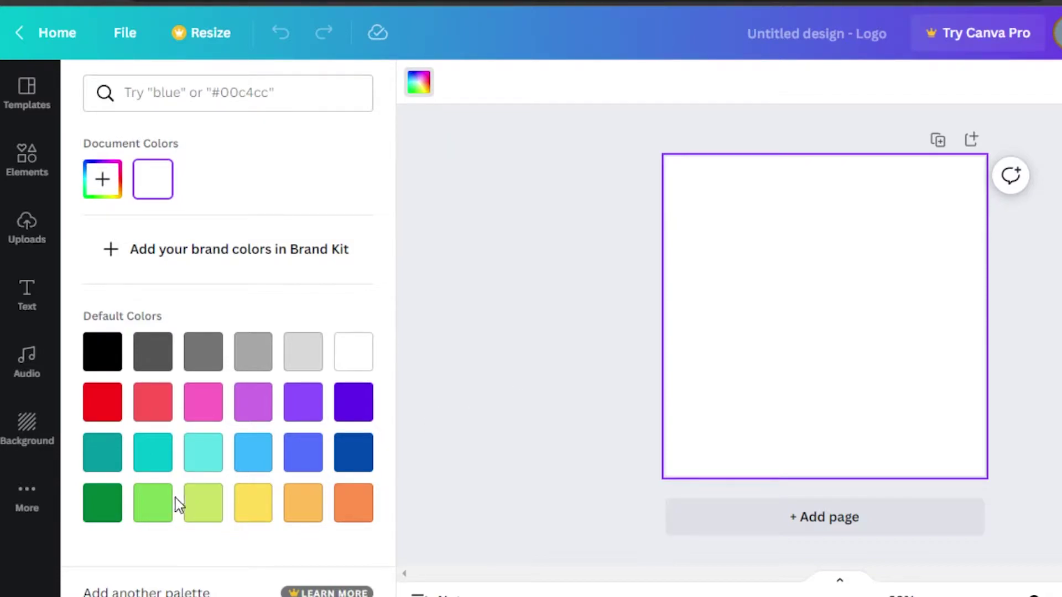
click(143, 410)
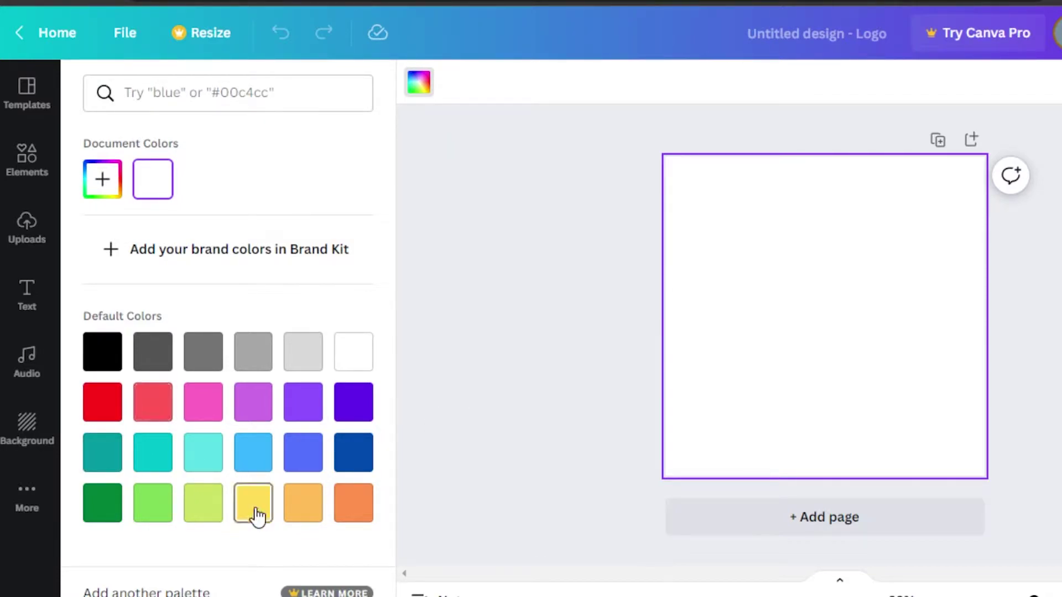
click(258, 515)
click(307, 516)
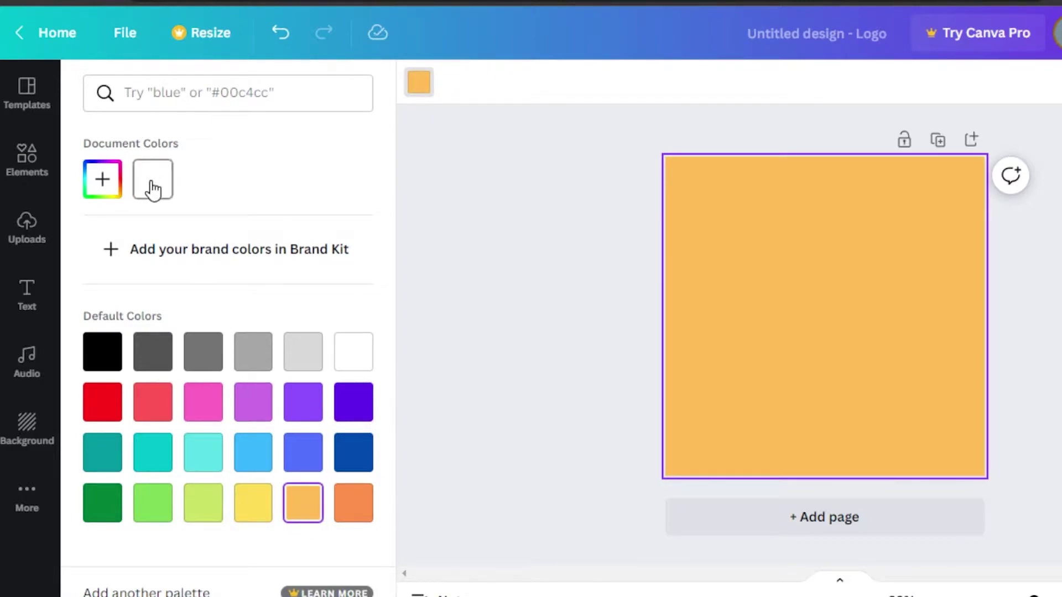
click(118, 186)
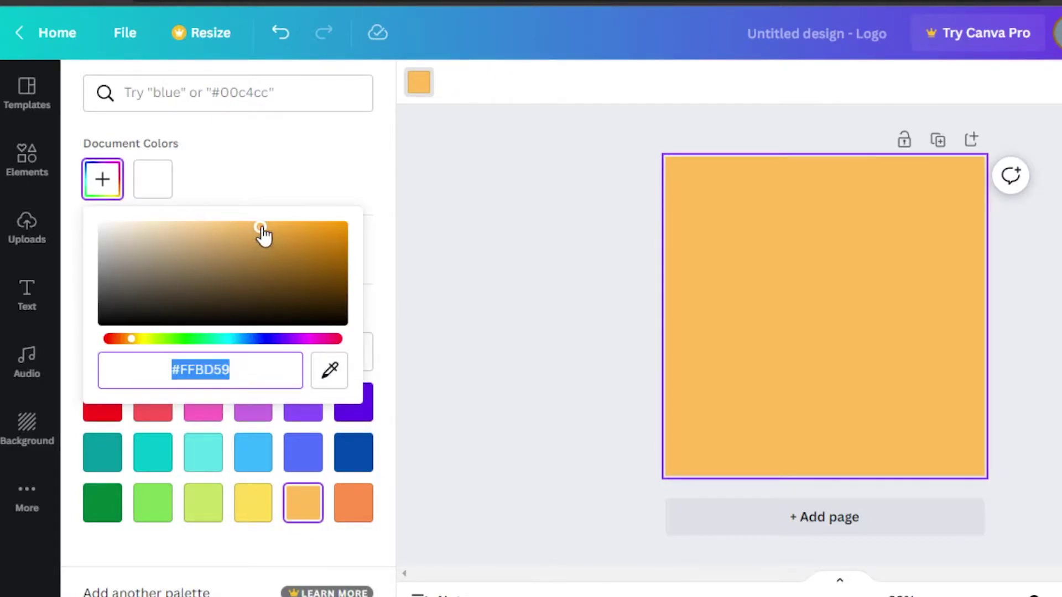
drag(262, 229, 236, 227)
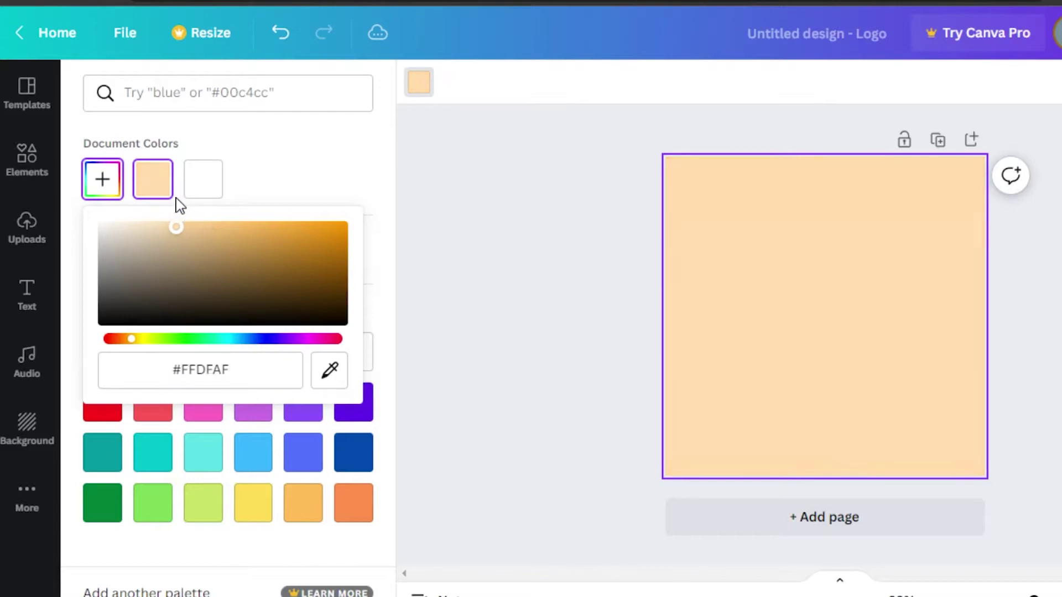
click(517, 197)
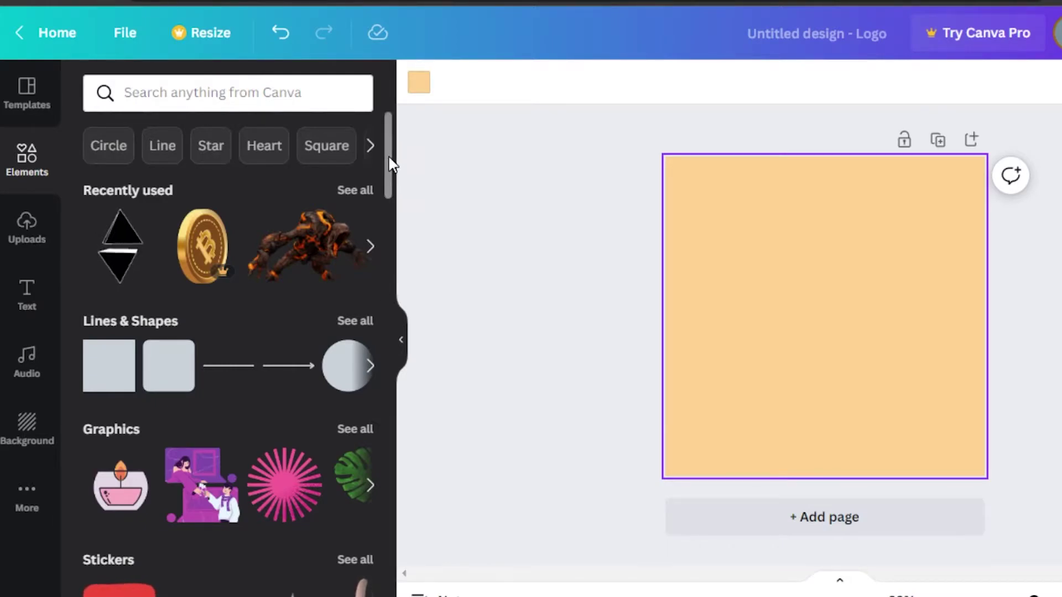
- Search elements for 'halloween' and add the black cat graphic to the canvas
mouse_move(390, 163)
mouse_down()
mouse_move(393, 267)
mouse_move(393, 147)
mouse_up()
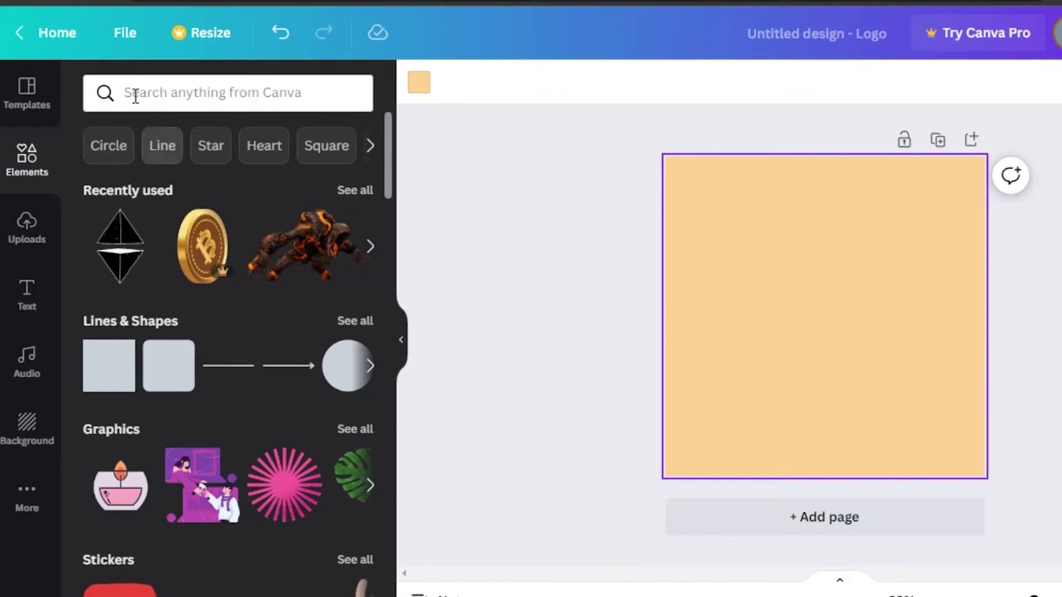
click(163, 101)
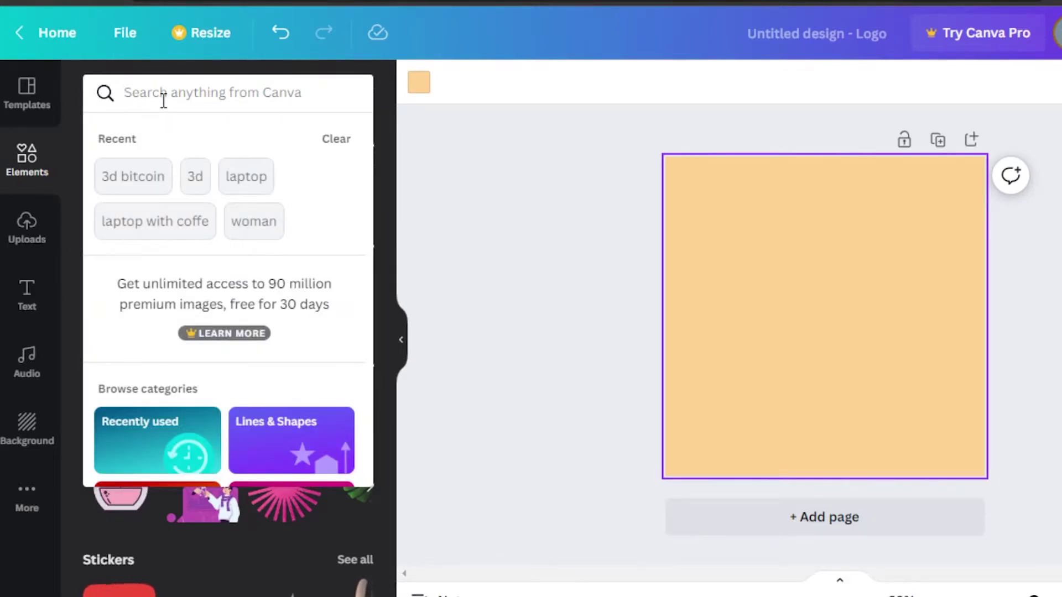
text(hall)
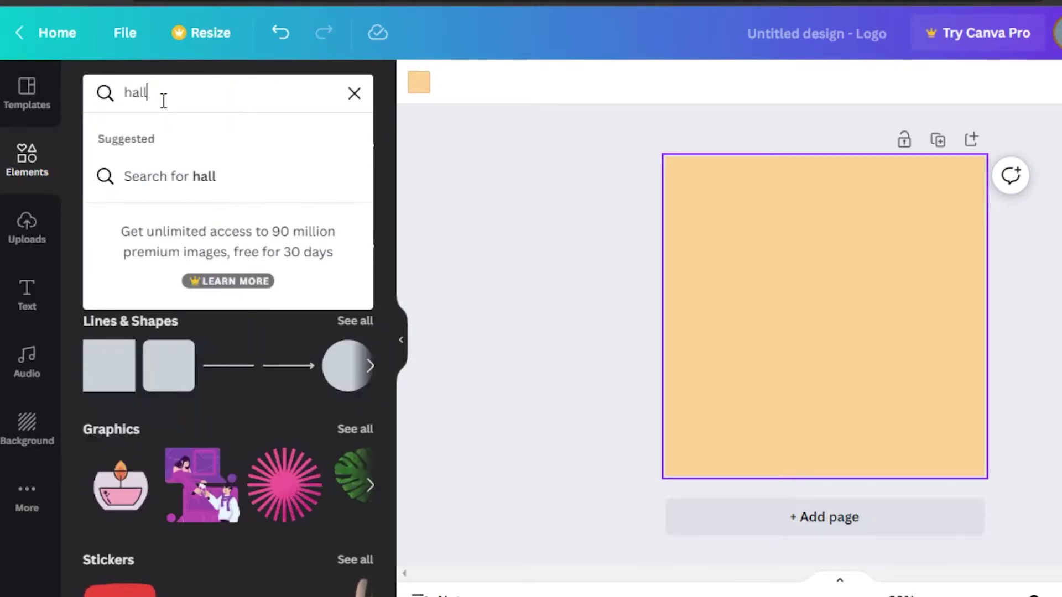
text(oween)
key(Return)
drag(389, 238, 396, 380)
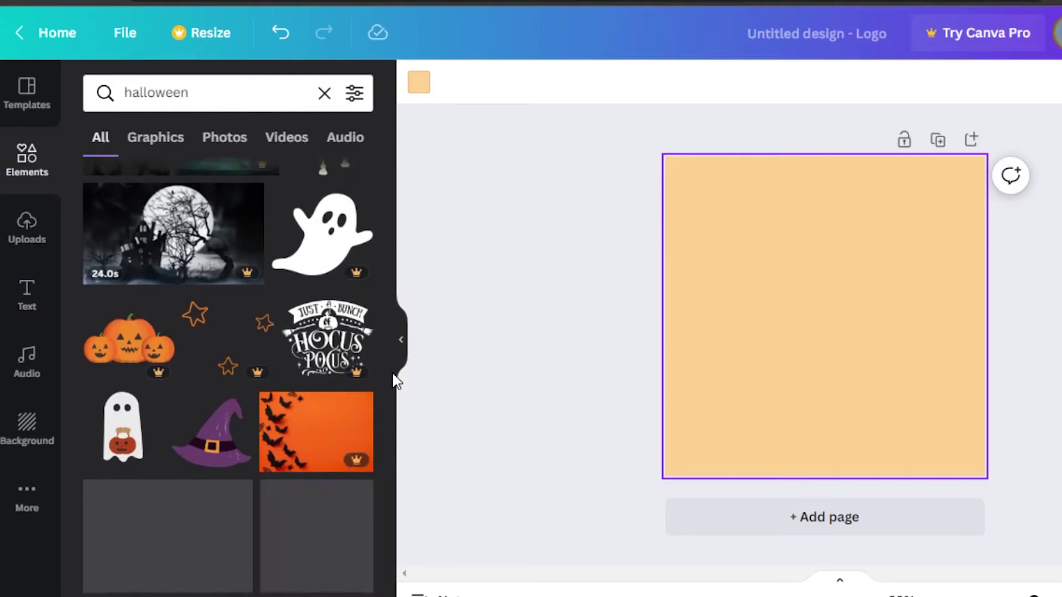
drag(387, 301, 384, 208)
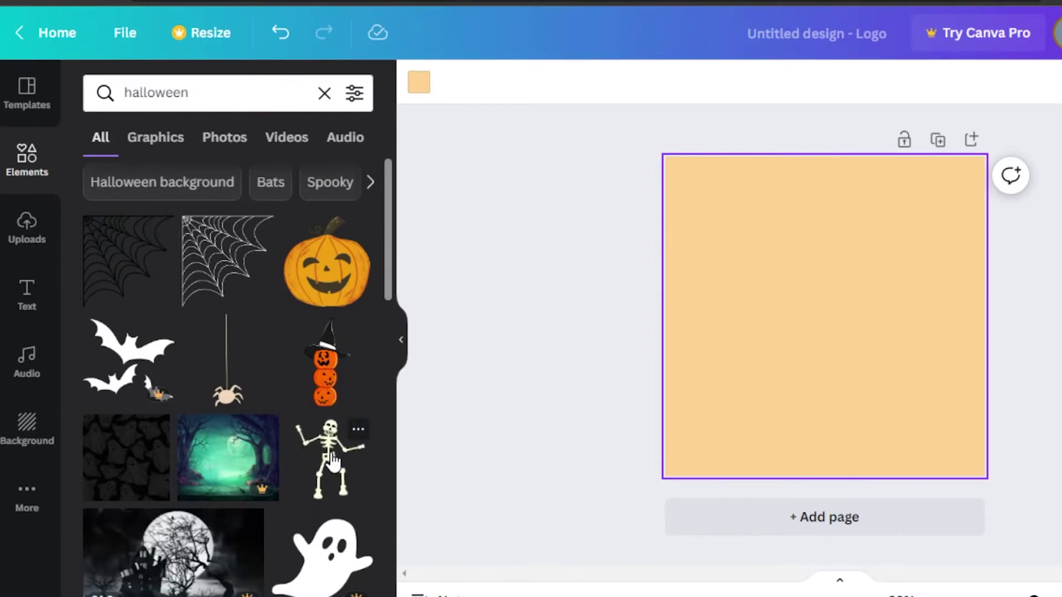
drag(388, 227, 386, 438)
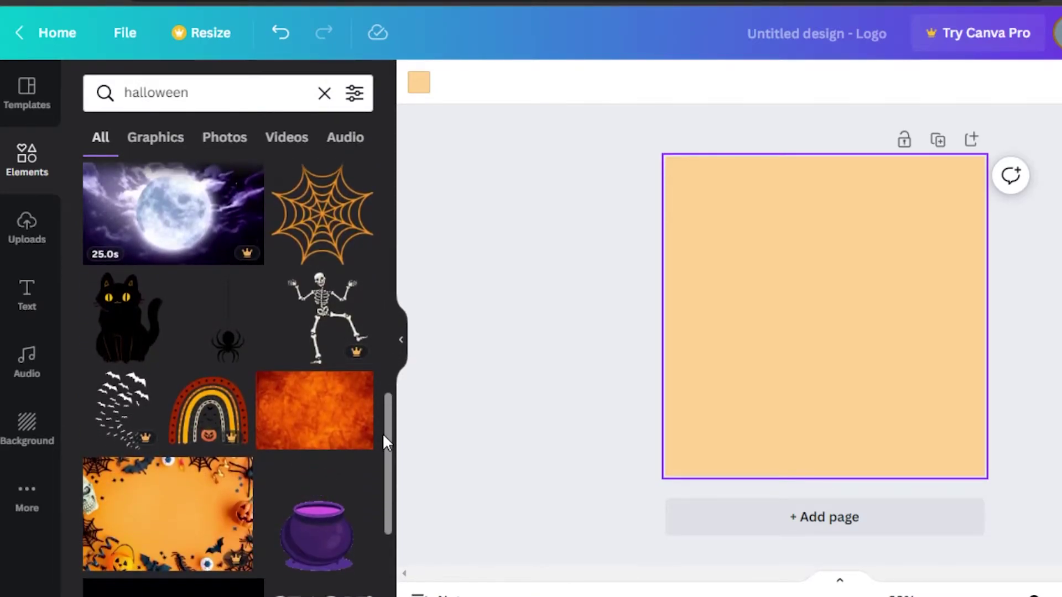
click(119, 326)
drag(792, 347, 829, 438)
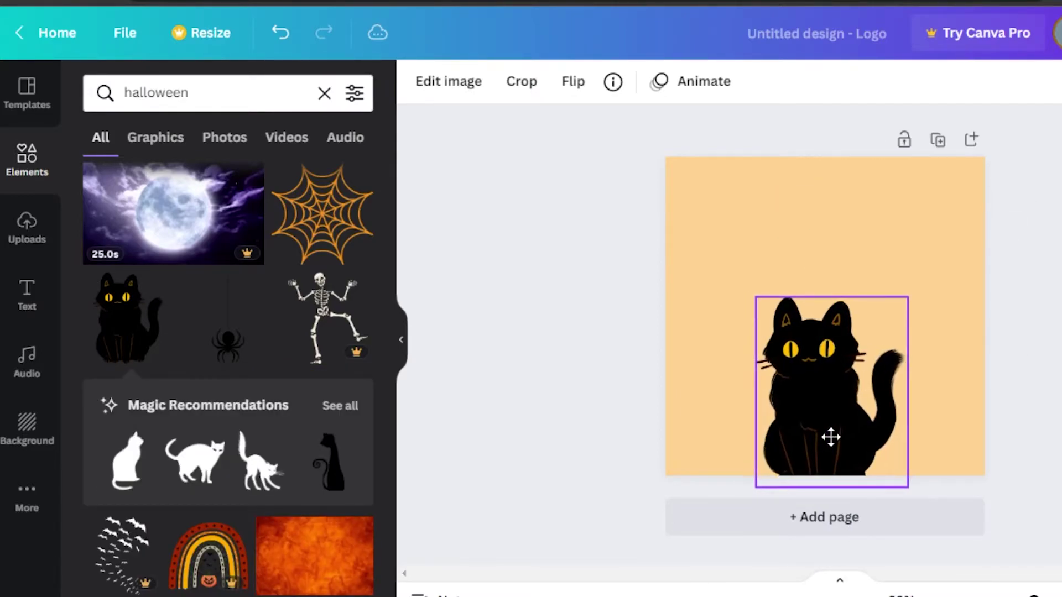
scroll(95, 267, up, 5)
click(95, 268)
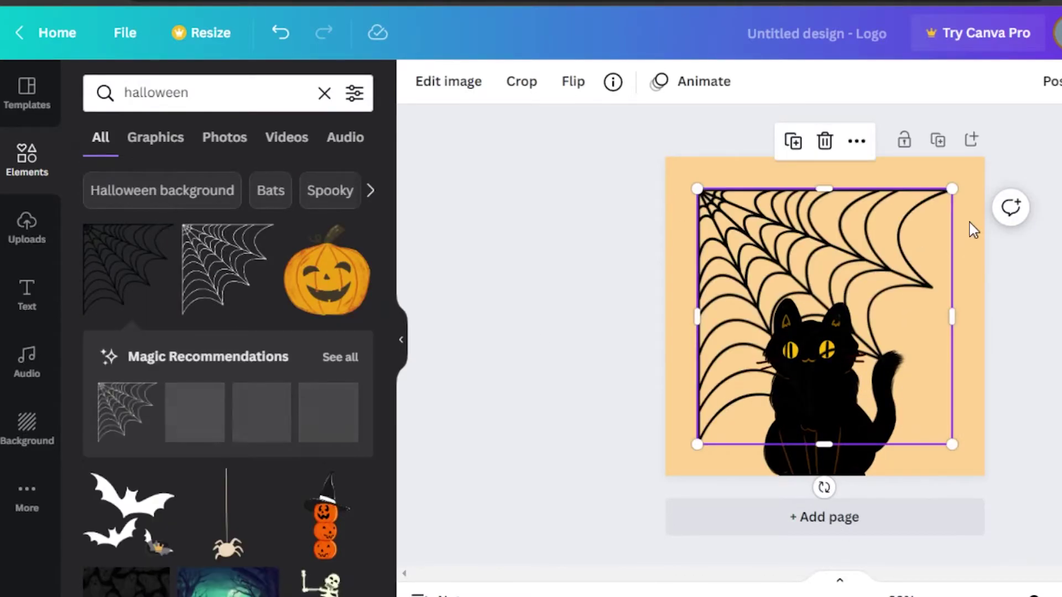
drag(951, 444, 799, 289)
click(879, 267)
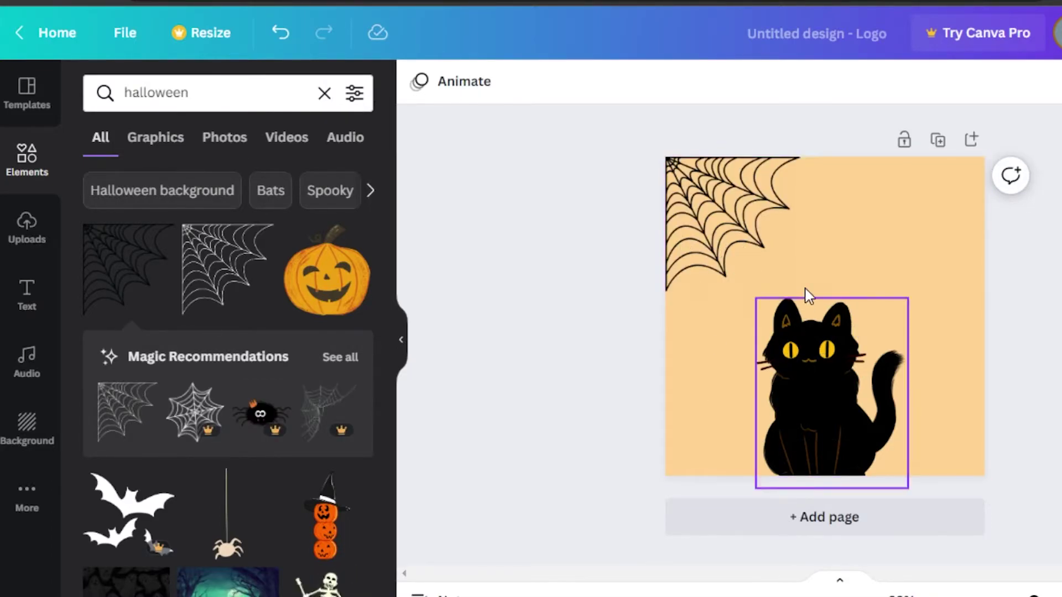
click(820, 256)
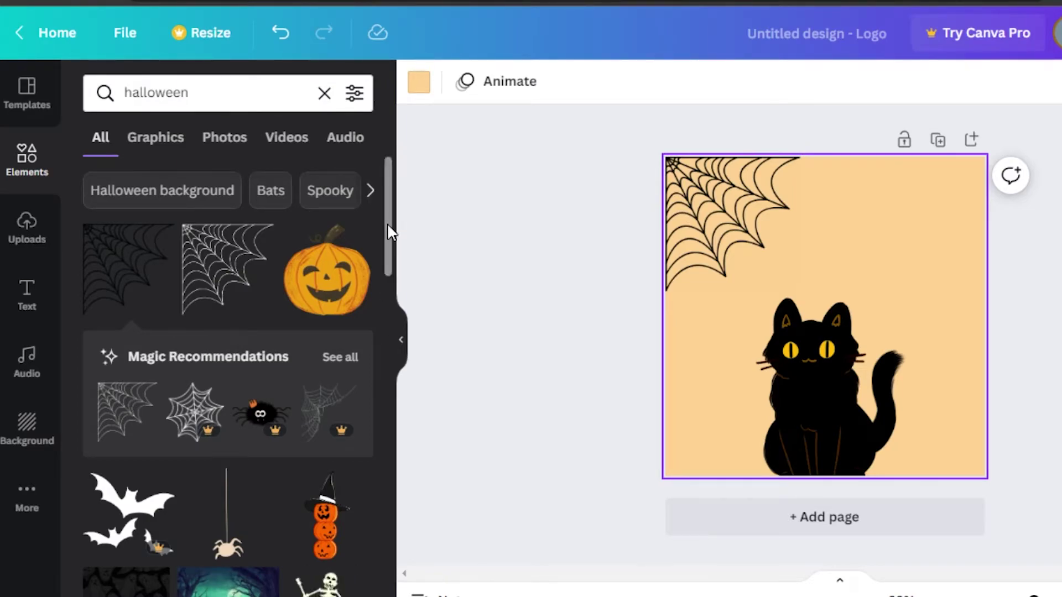
drag(390, 232, 403, 160)
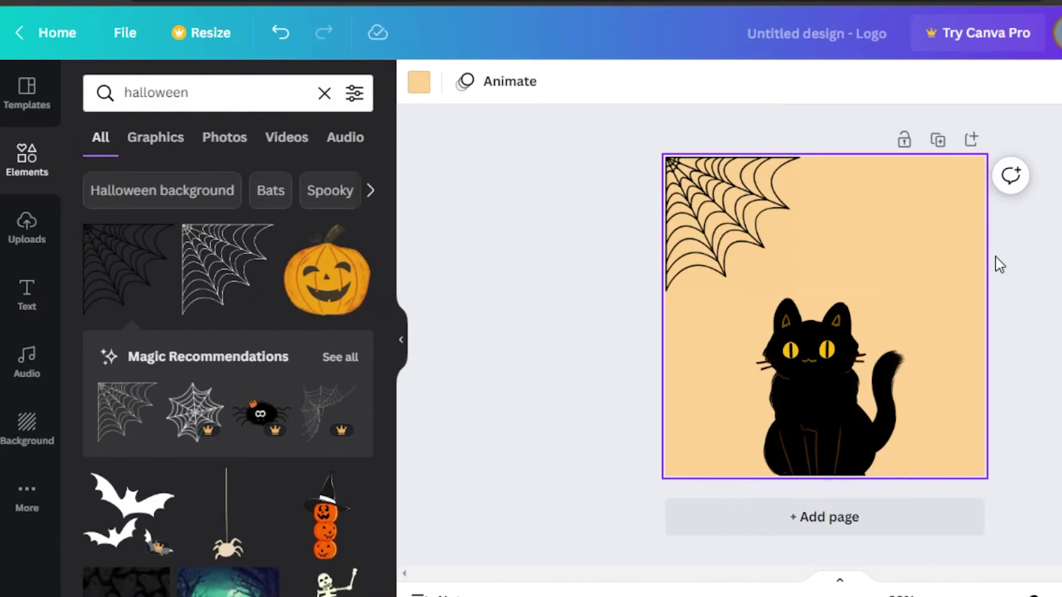
- Download the logo as a 500 × 500 px PNG file
click(1034, 33)
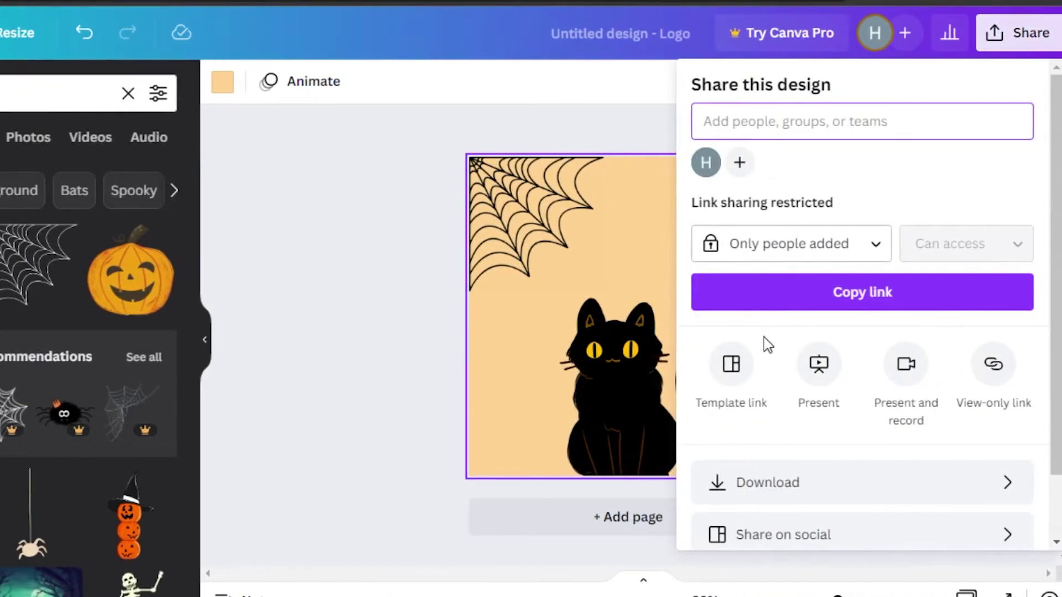
click(773, 492)
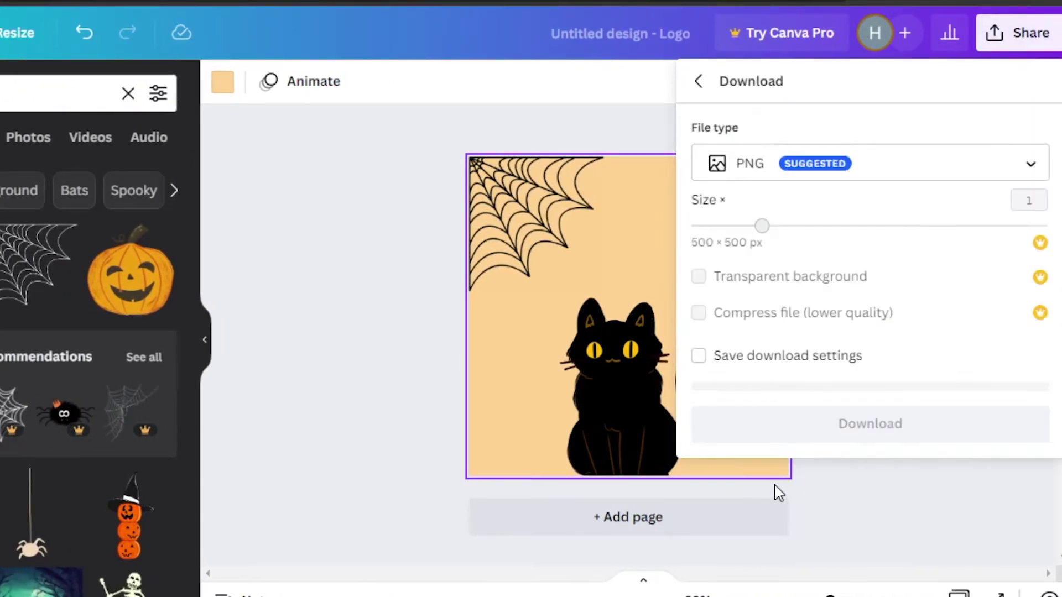
click(728, 180)
click(753, 195)
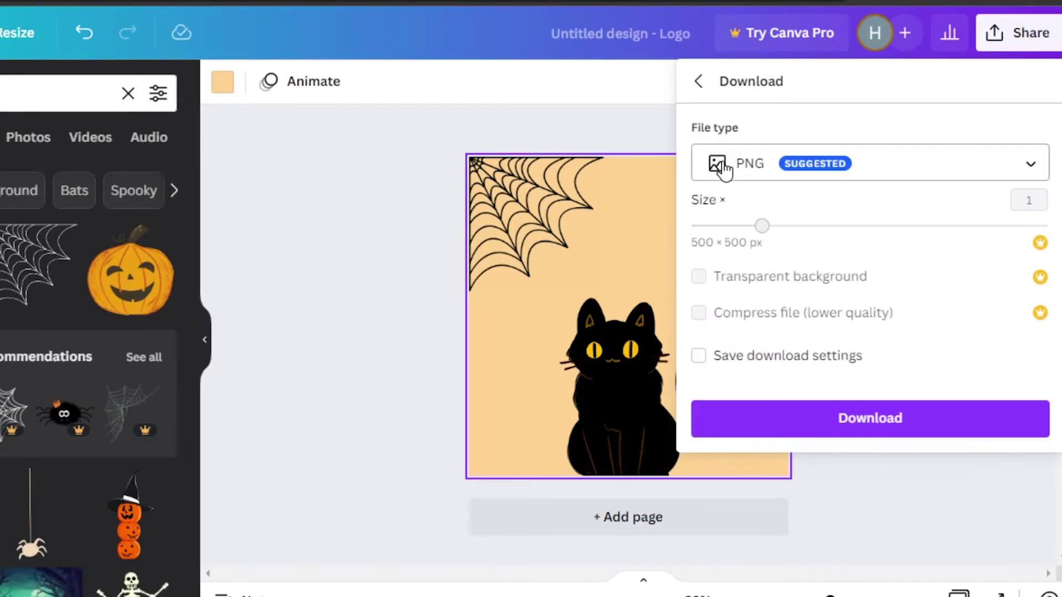
click(780, 428)
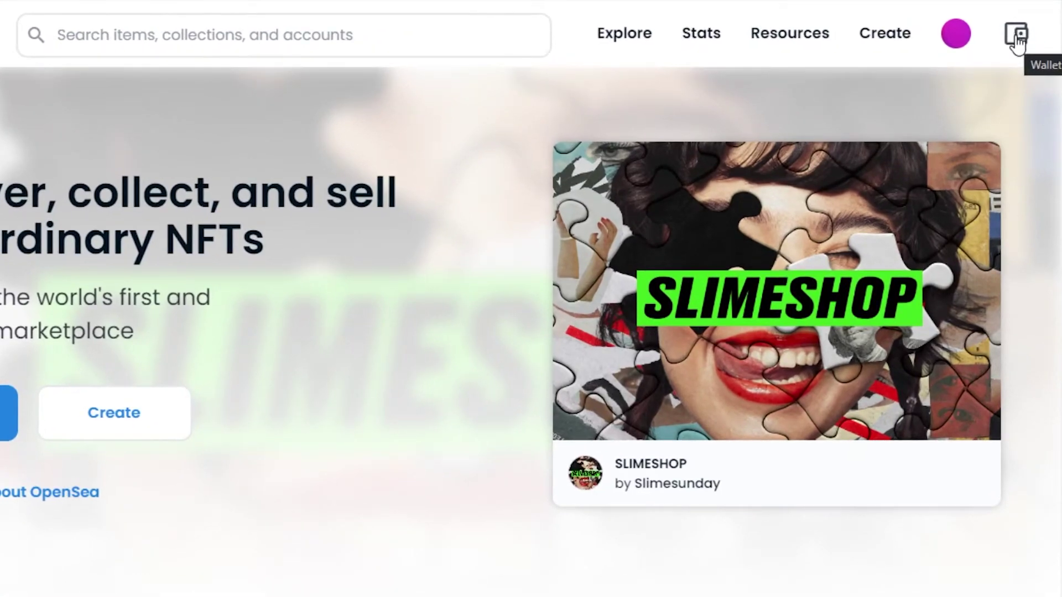
- Check the connected wallet's balance, then go to the Create New Item form
click(1016, 35)
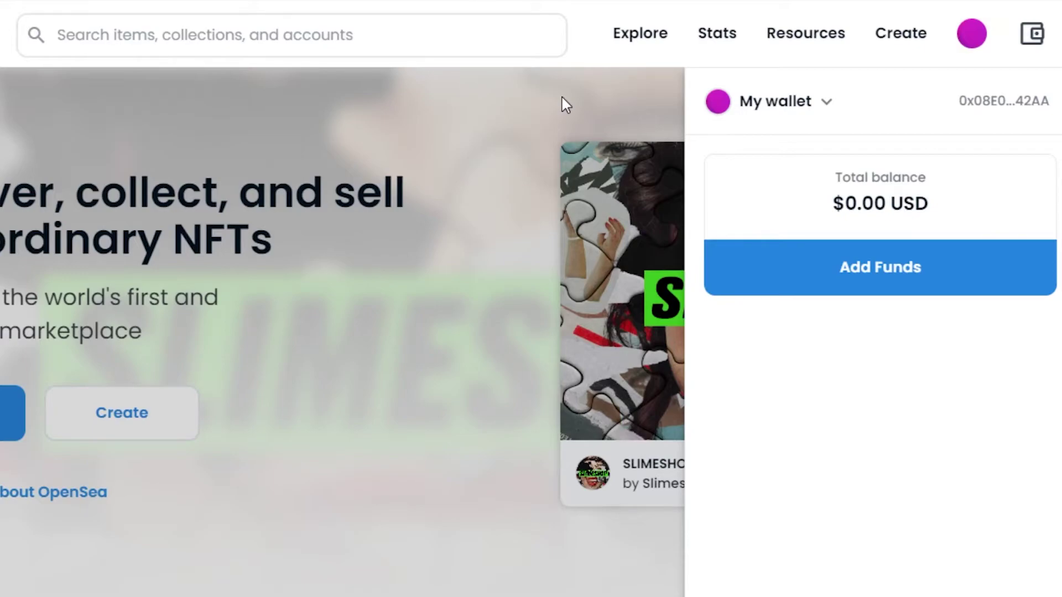
click(608, 102)
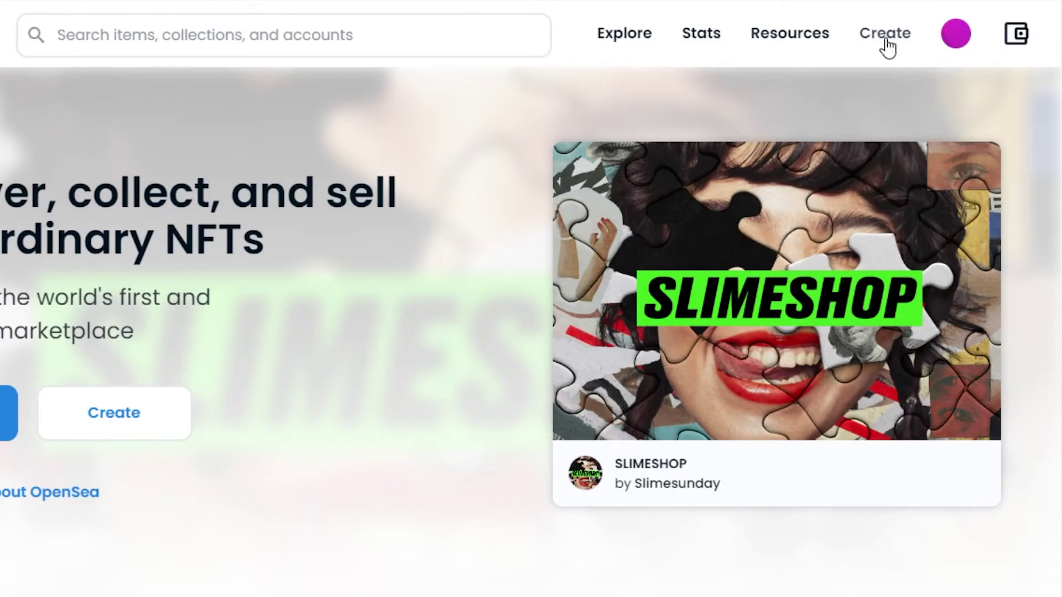
click(887, 47)
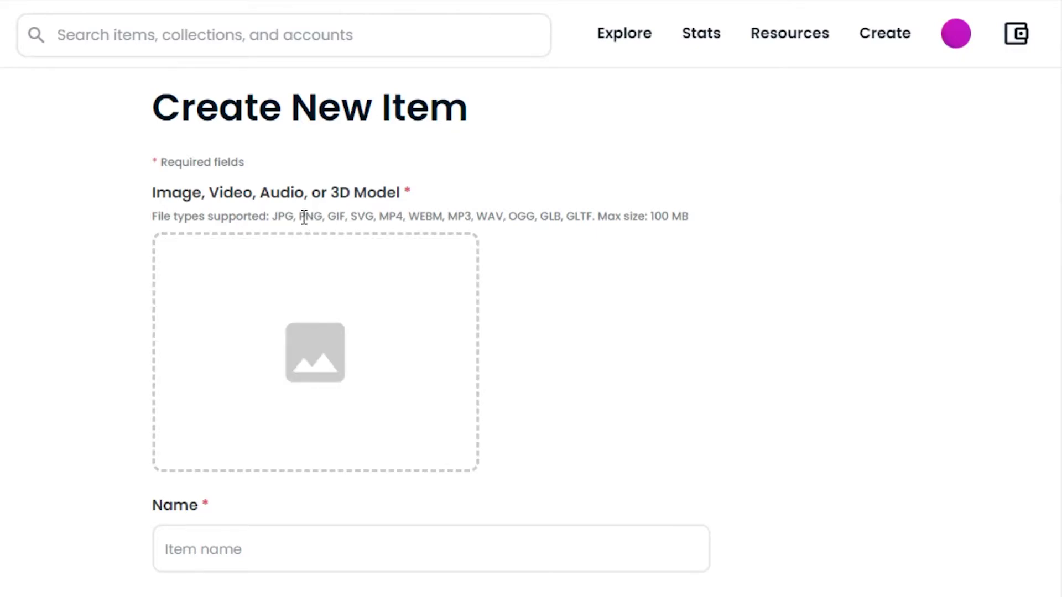
- Upload 'Untitled design (10)' as the item's image
double_click(303, 217)
click(316, 335)
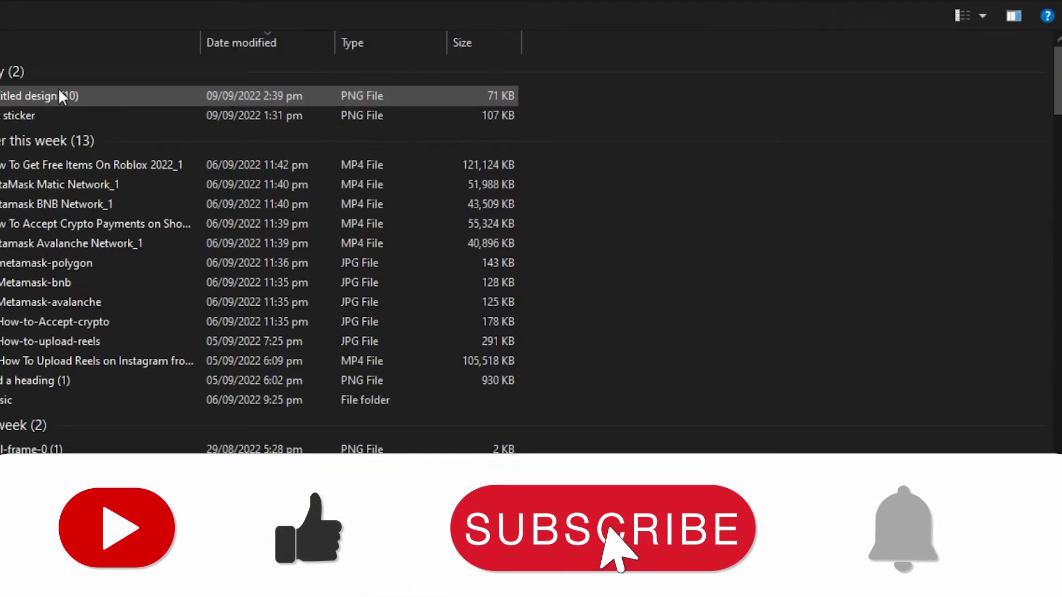
double_click(61, 95)
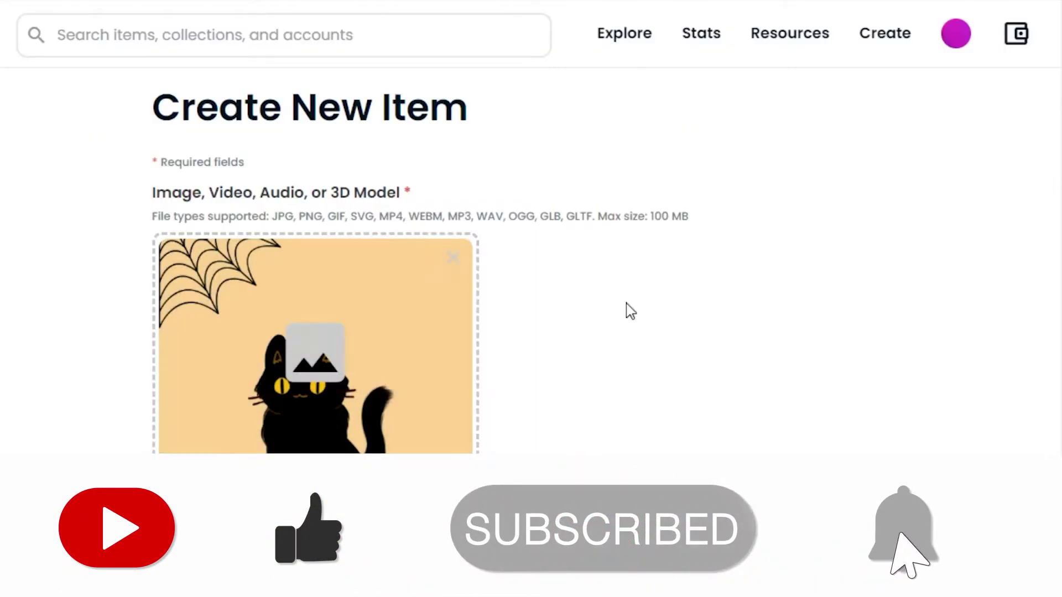
scroll(981, 234, down, 5)
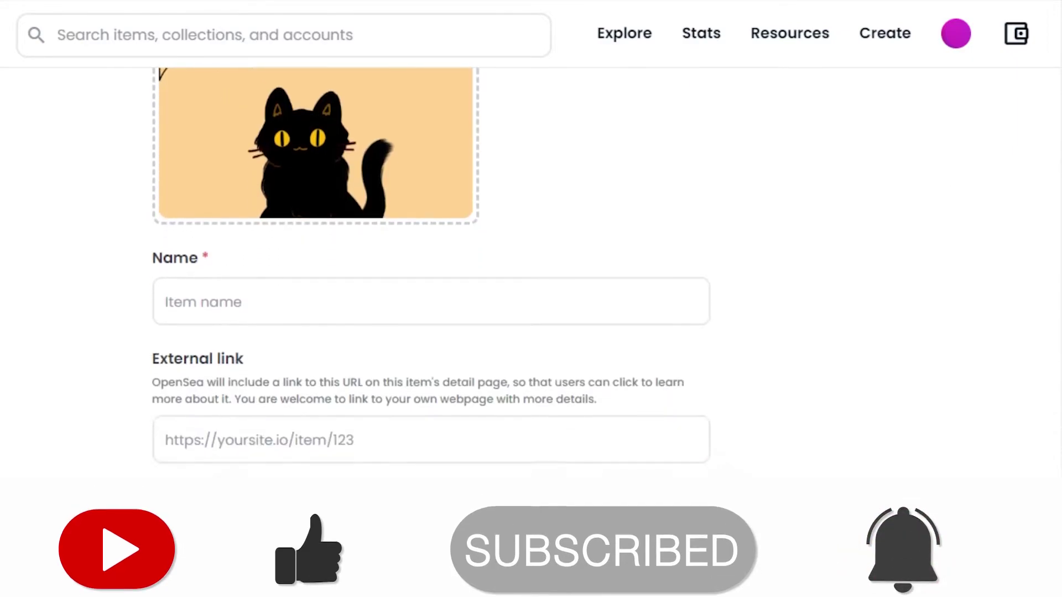
- Name the item 'black cat' and enter the description 'description....'
click(307, 297)
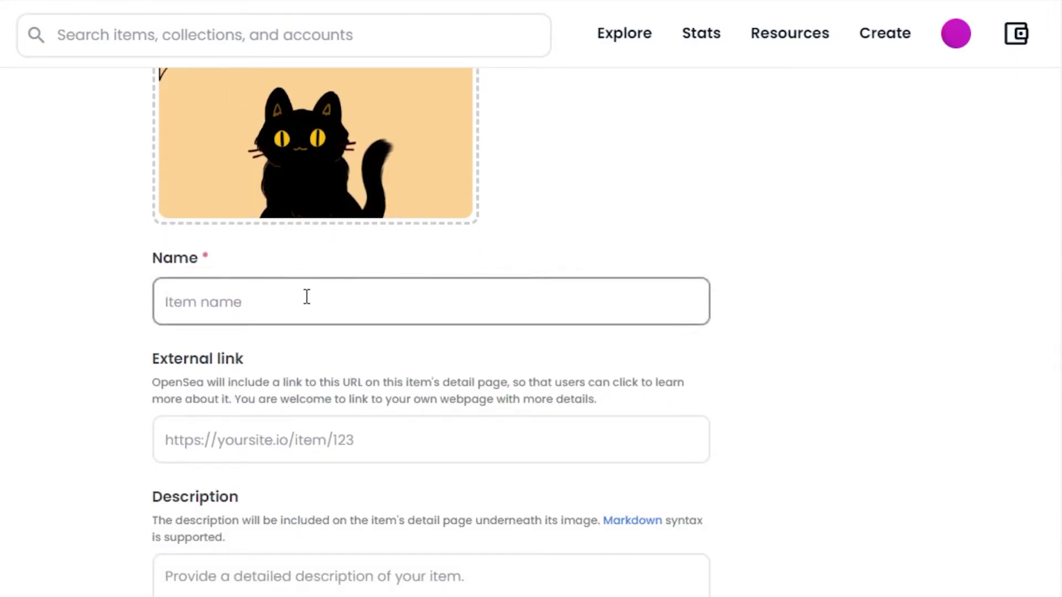
text(black cat)
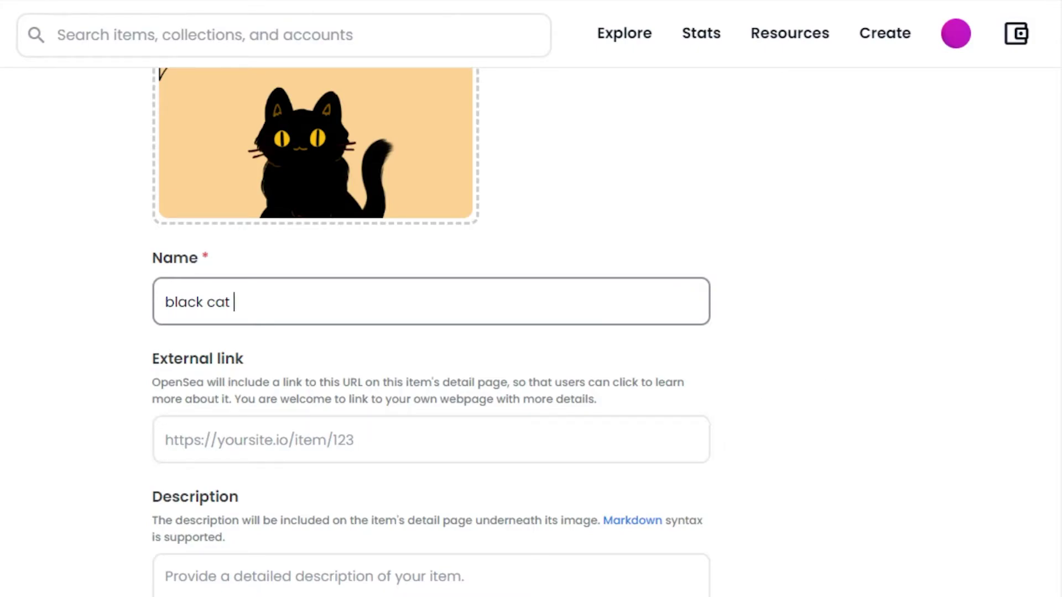
scroll(1014, 339, down, 2)
scroll(425, 133, up, 5)
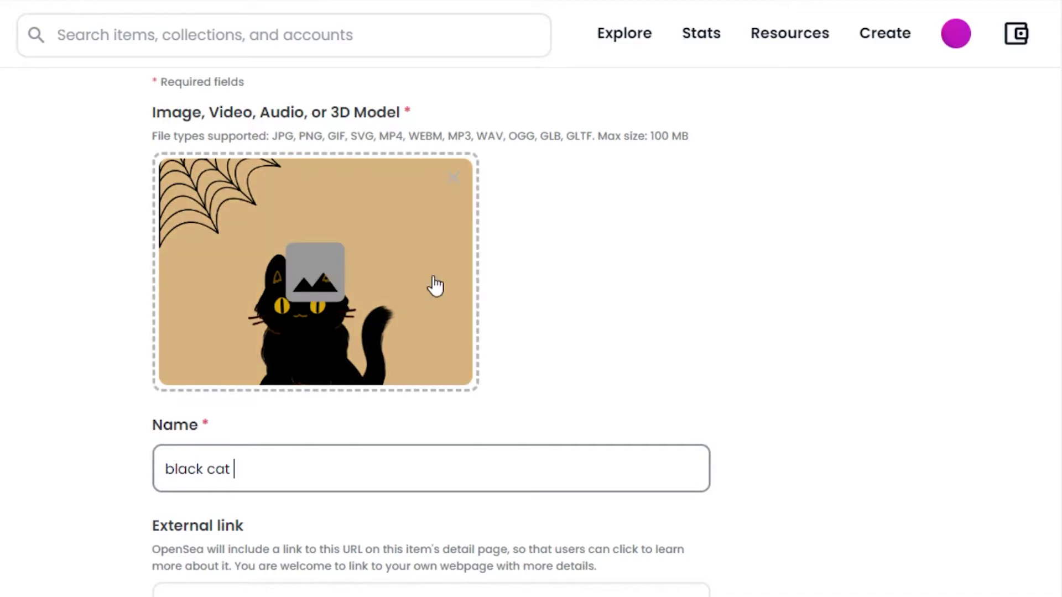
scroll(431, 332, down, 6)
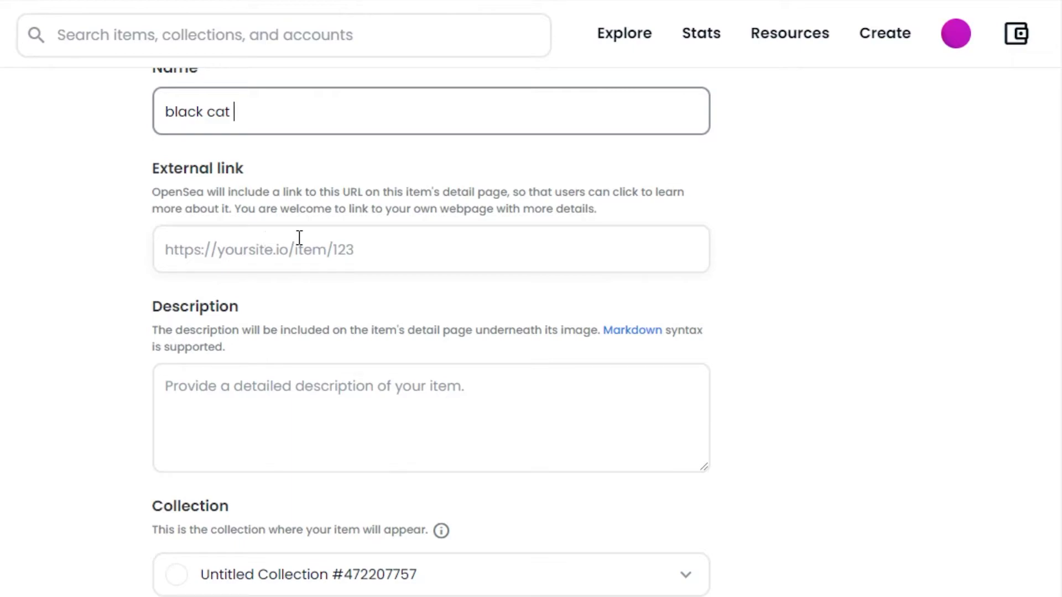
click(253, 392)
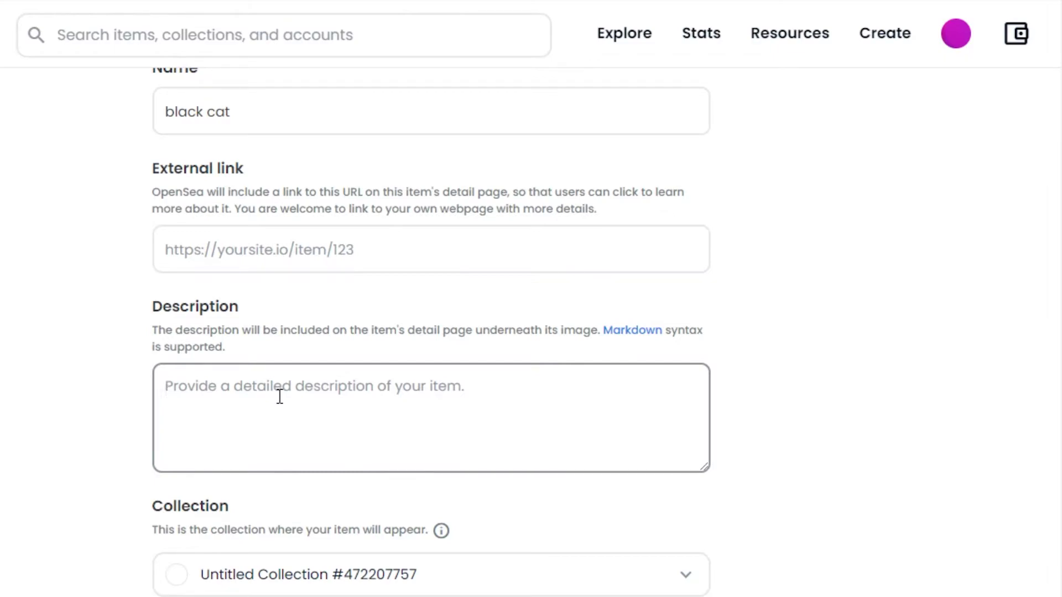
text(desr)
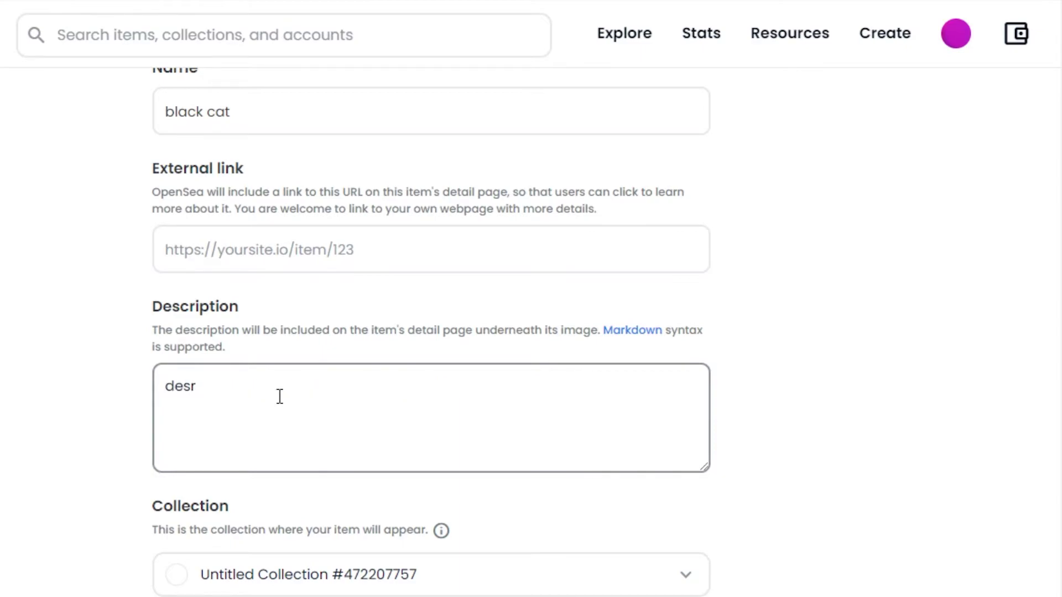
key(BackSpace)
text(cription....)
- Choose Untitled Collection #472207757 as the item's collection, then scroll to Properties
scroll(431, 332, down, 3)
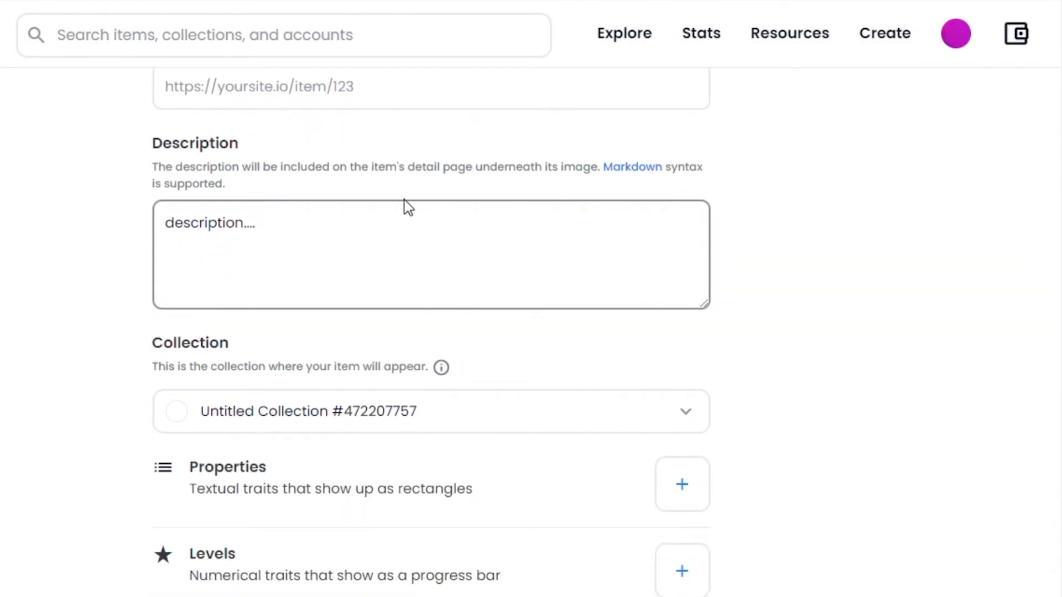
click(378, 409)
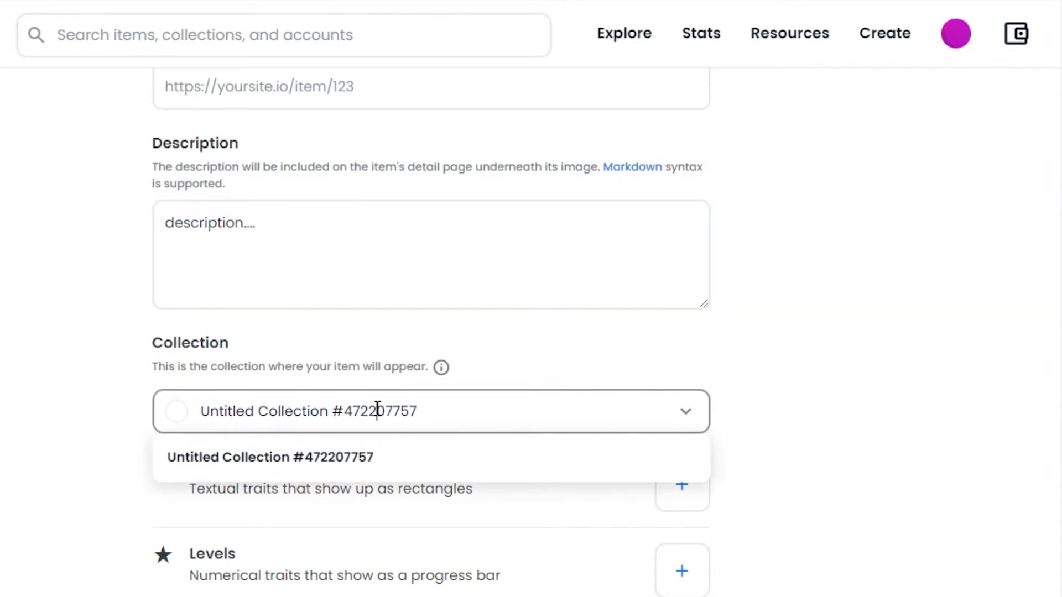
click(253, 460)
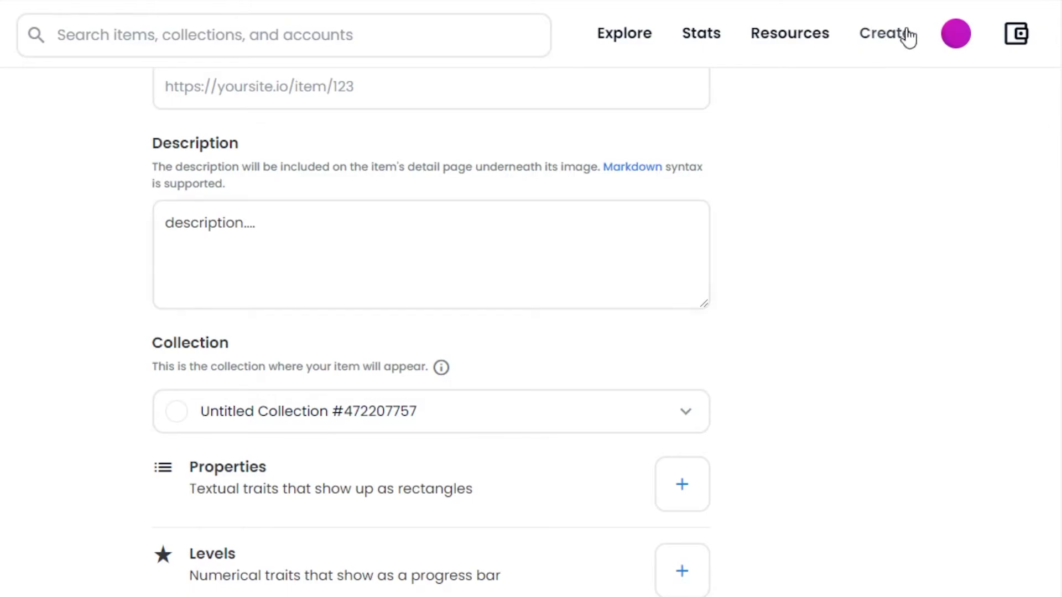
mouse_move(968, 36)
scroll(432, 331, up, 8)
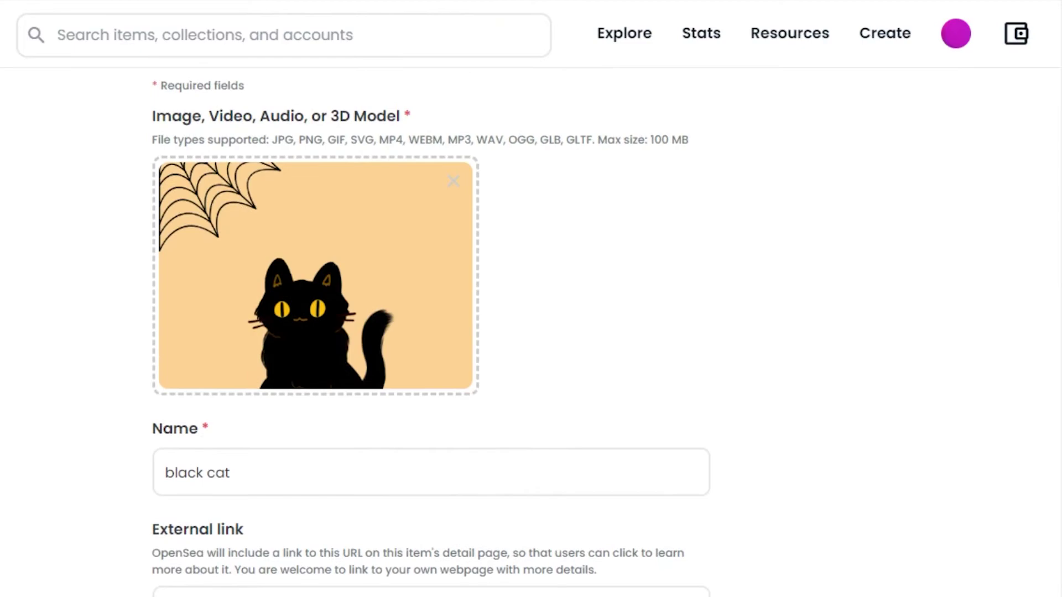
scroll(432, 332, down, 5)
scroll(431, 332, down, 4)
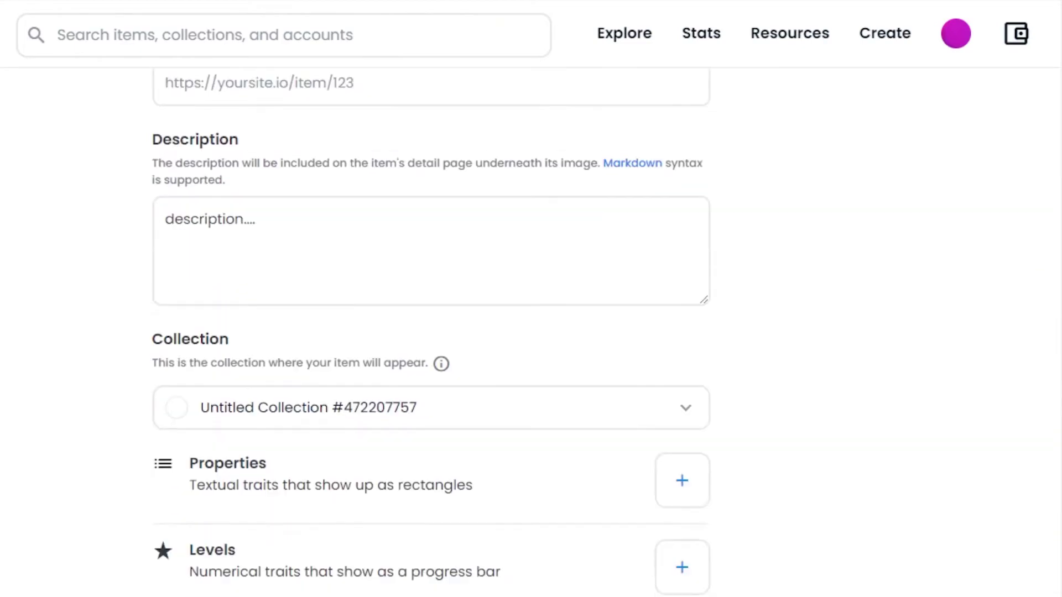
scroll(432, 332, up, 10)
scroll(432, 332, down, 10)
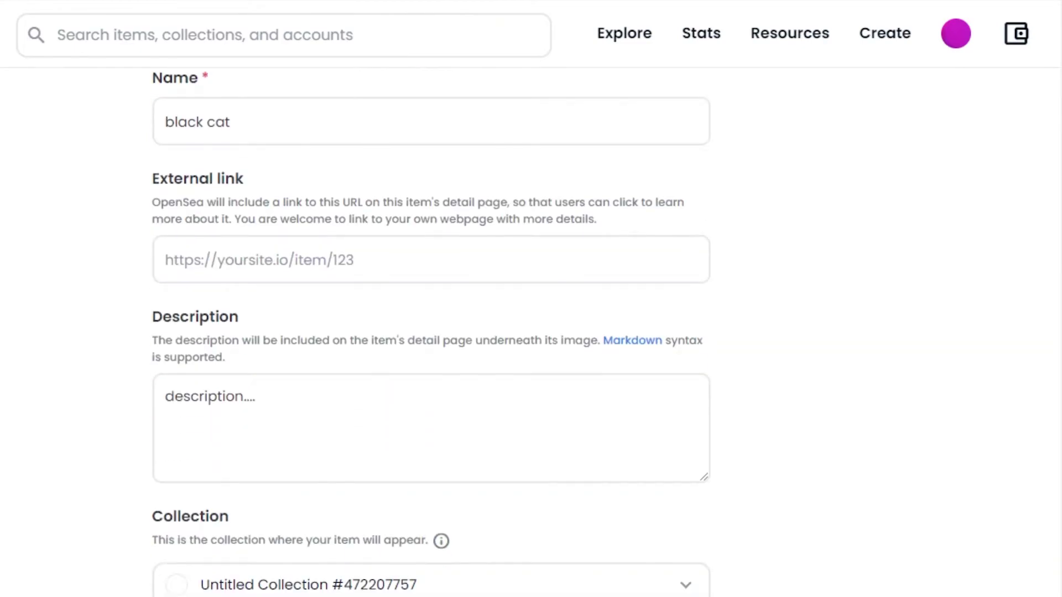
scroll(344, 183, down, 3)
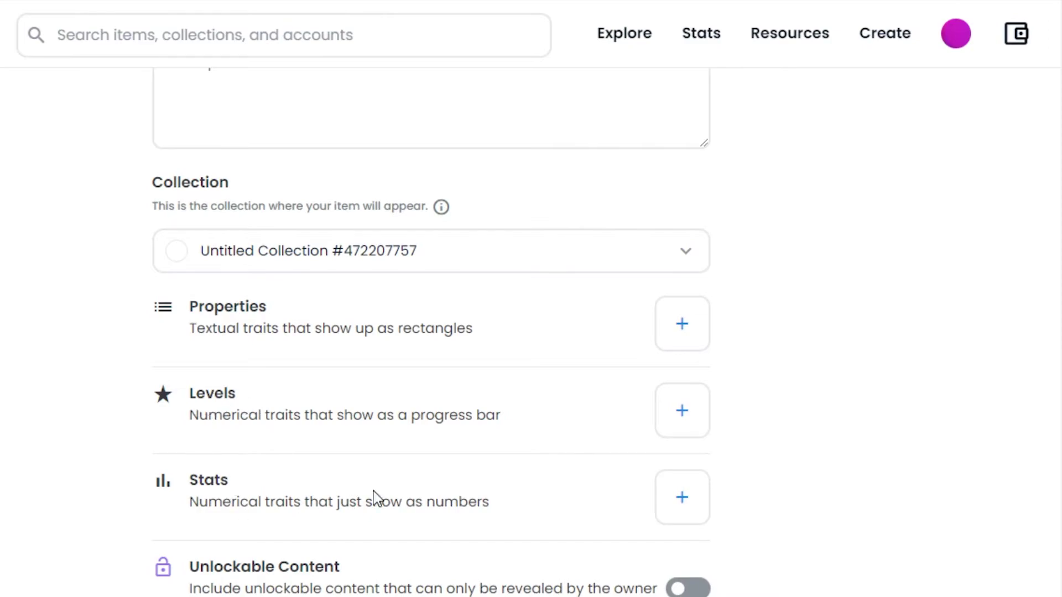
- Add and save properties character: cat and color: black
click(689, 333)
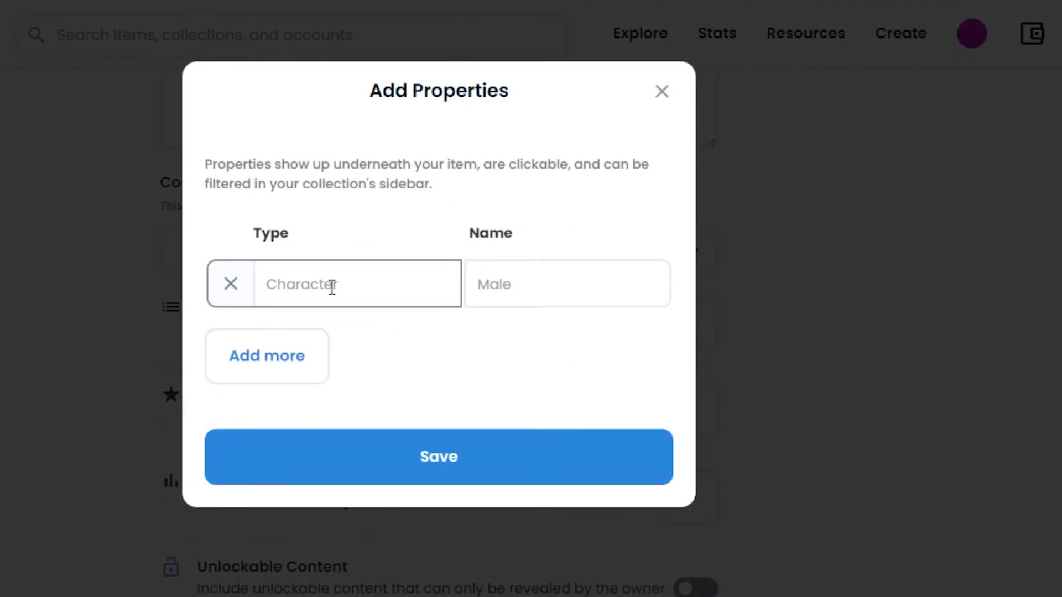
text(character)
click(496, 293)
text(cat)
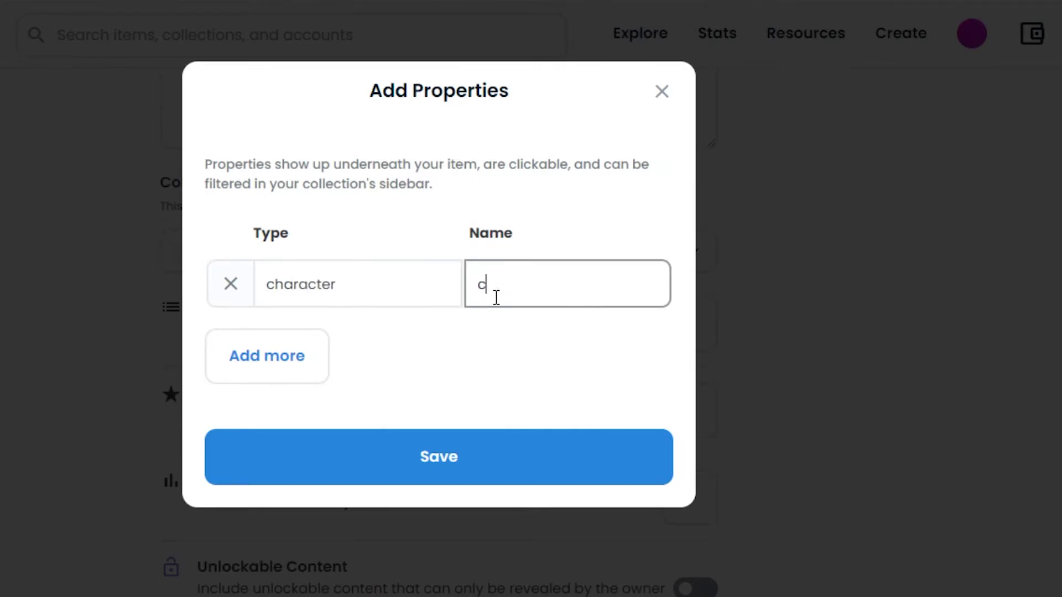
click(266, 357)
click(321, 347)
text(color)
click(540, 353)
text(black)
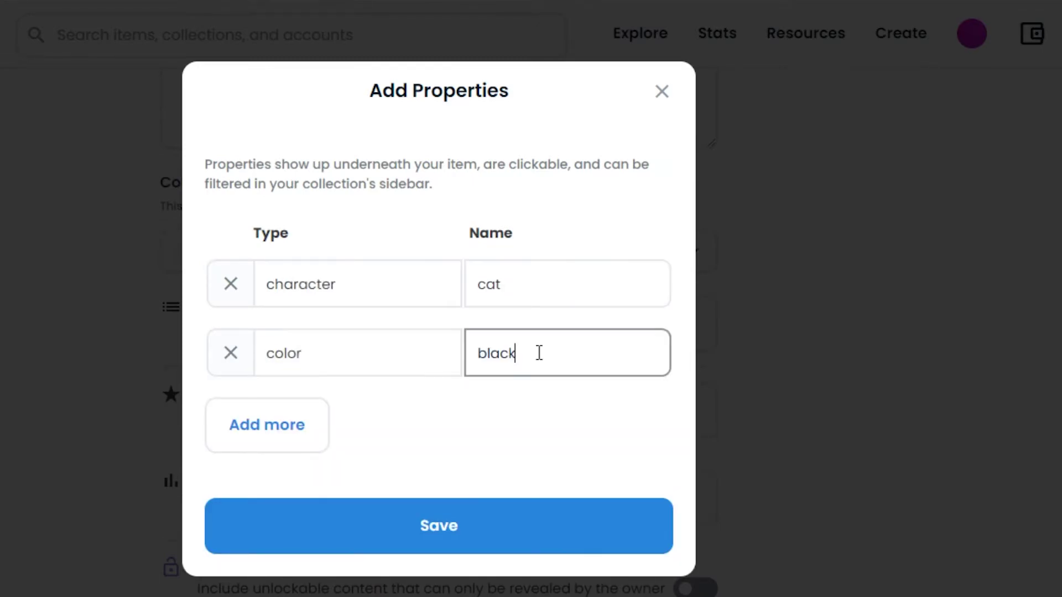
click(432, 521)
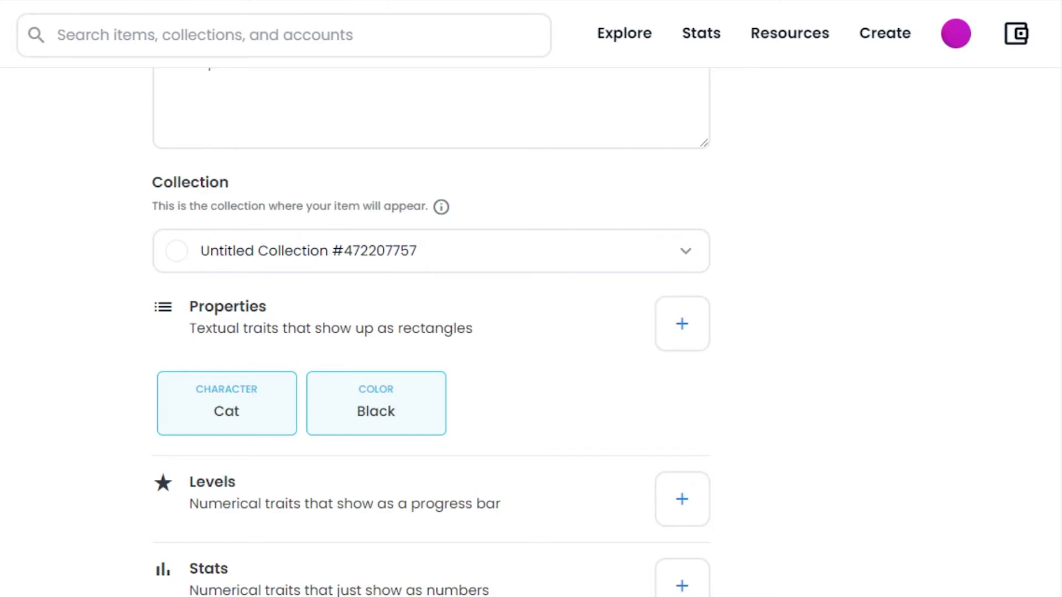
scroll(598, 305, down, 7)
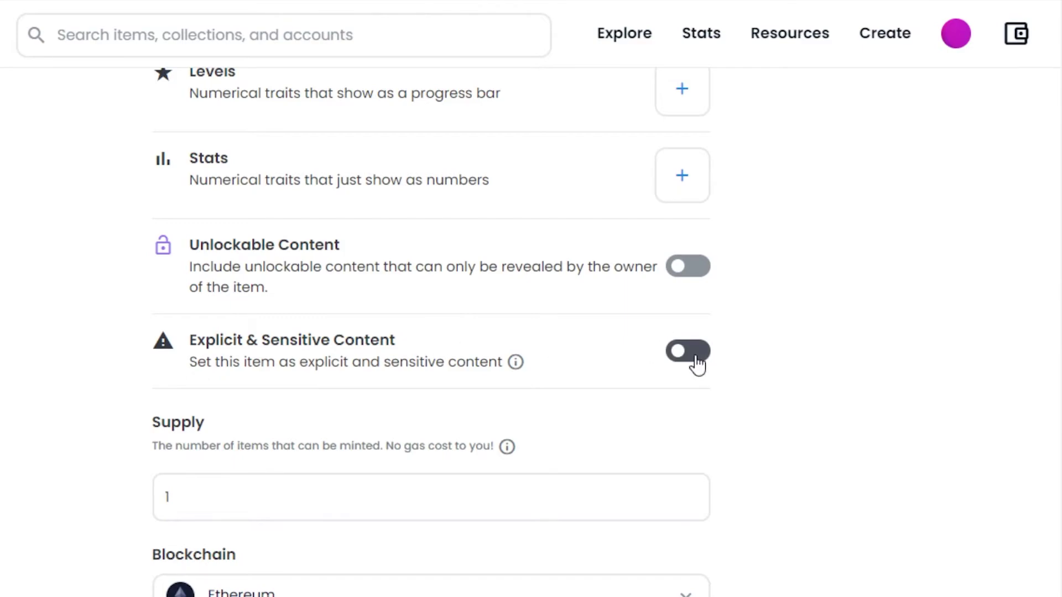
scroll(431, 332, up, 3)
scroll(432, 332, down, 8)
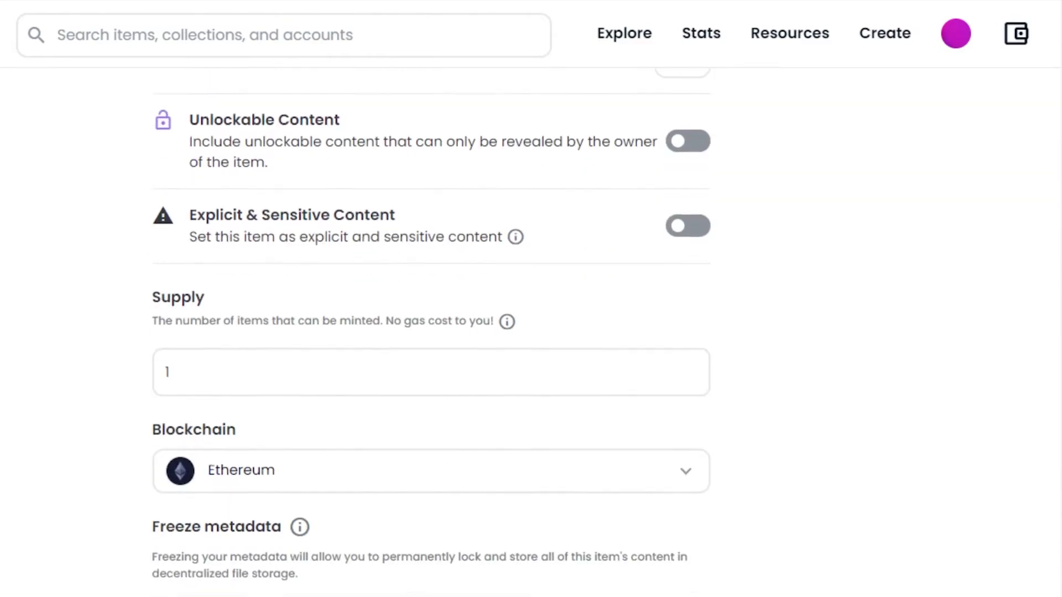
scroll(493, 306, up, 1)
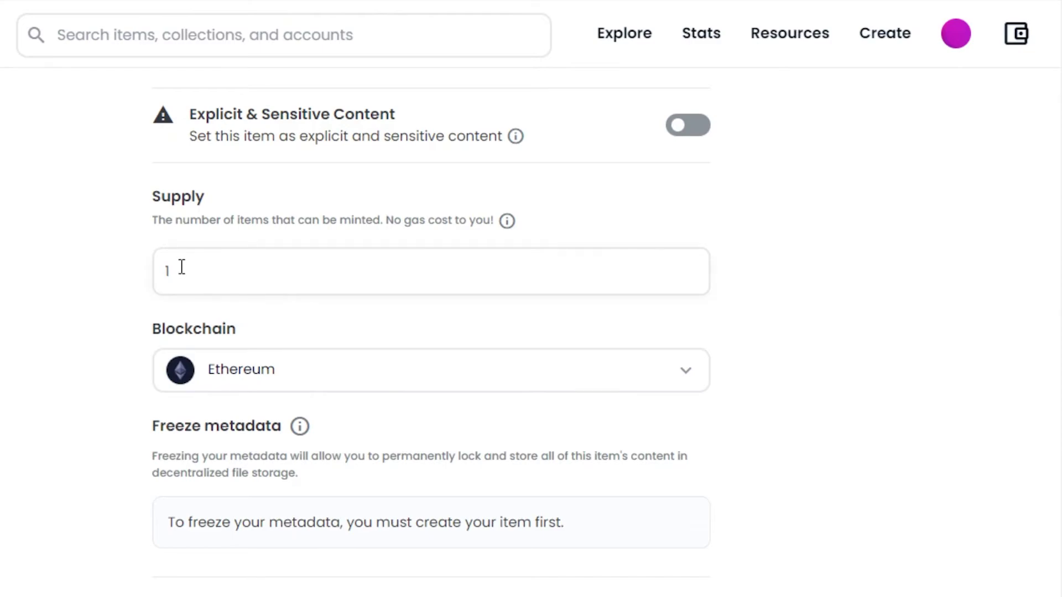
drag(394, 221, 466, 224)
click(570, 237)
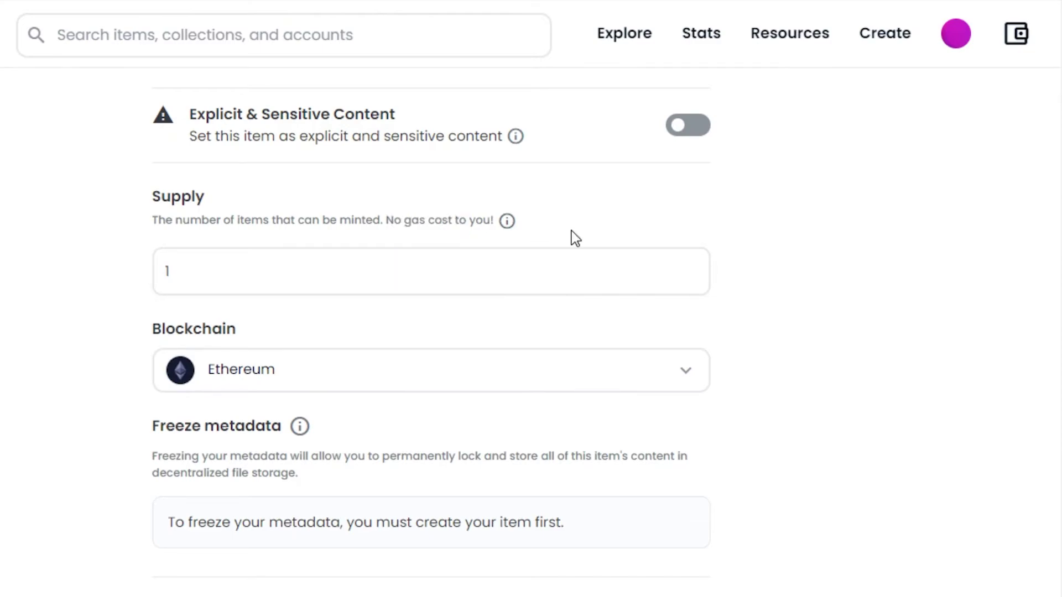
click(203, 383)
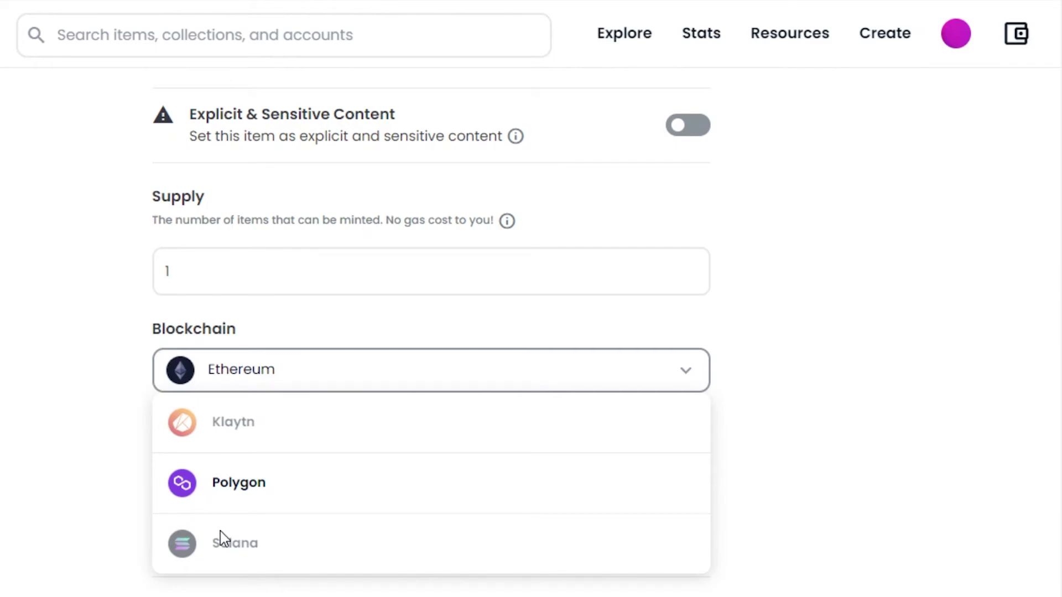
click(272, 373)
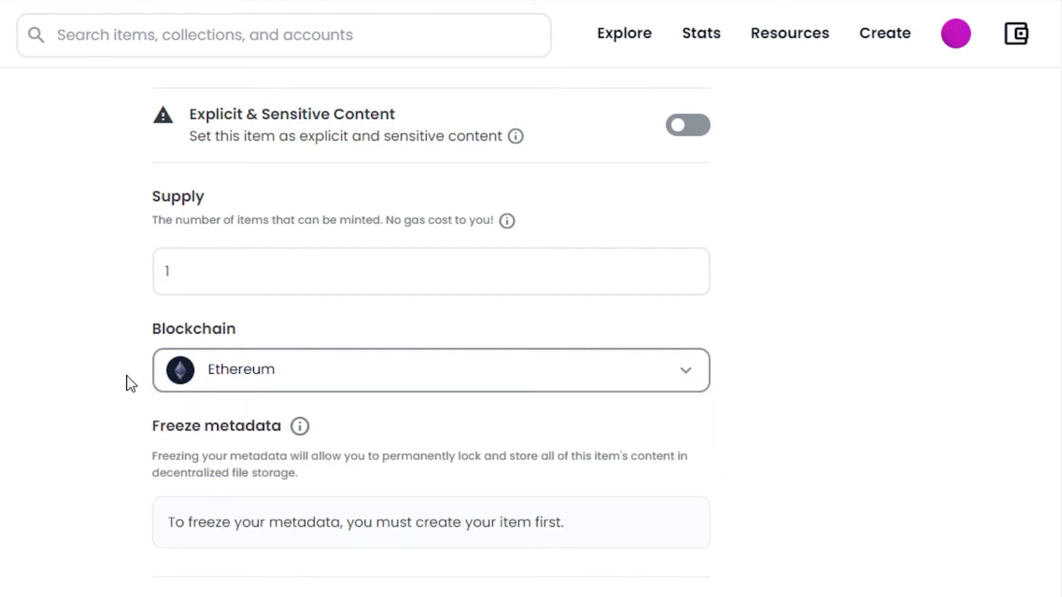
- Submit the black cat item and switch to Ethereum to mint it
scroll(431, 332, down, 2)
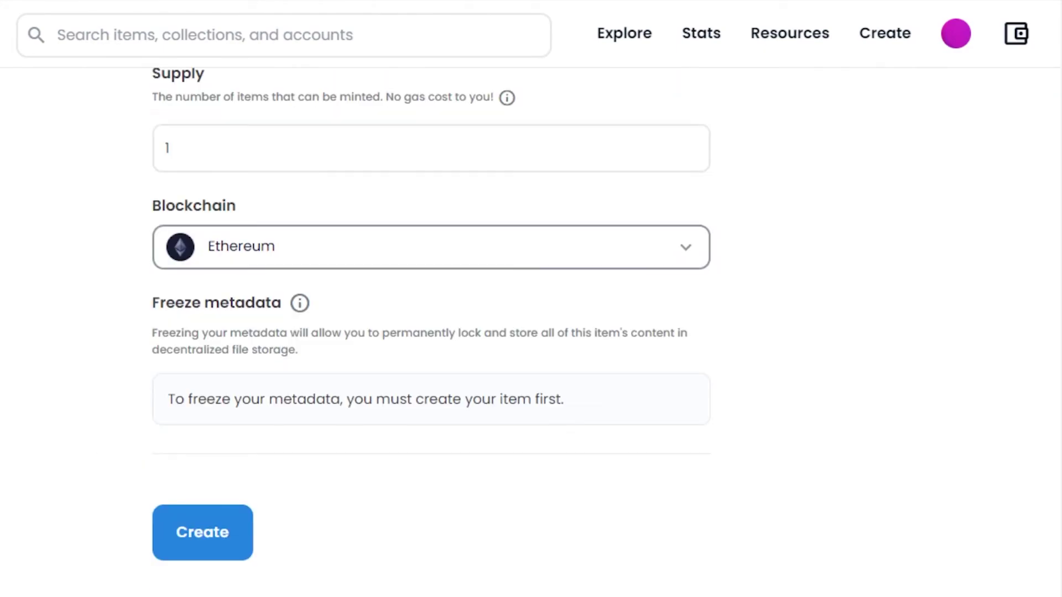
scroll(431, 332, up, 20)
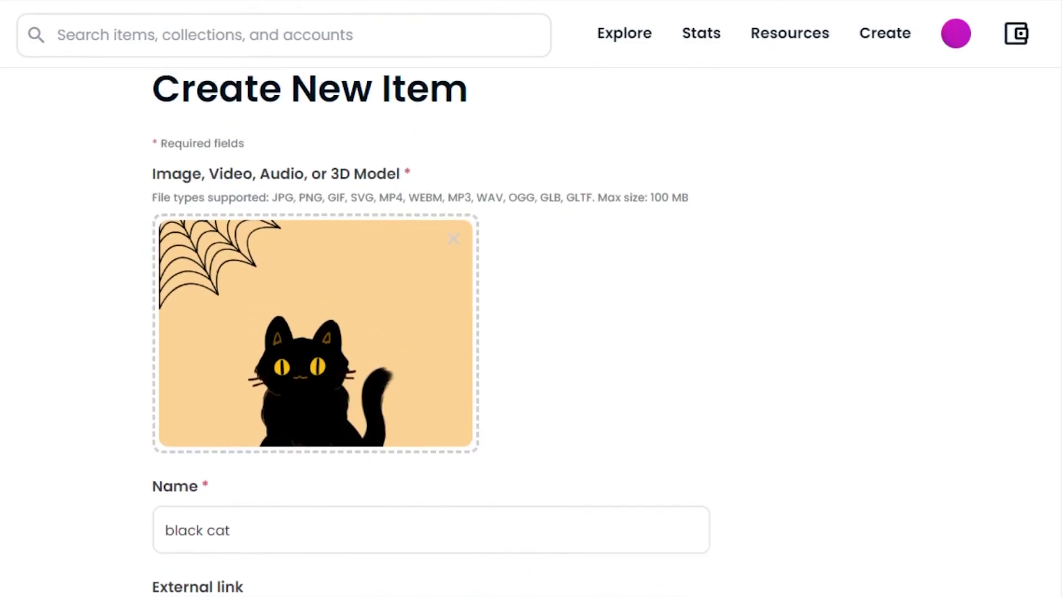
scroll(430, 332, down, 15)
scroll(867, 400, down, 9)
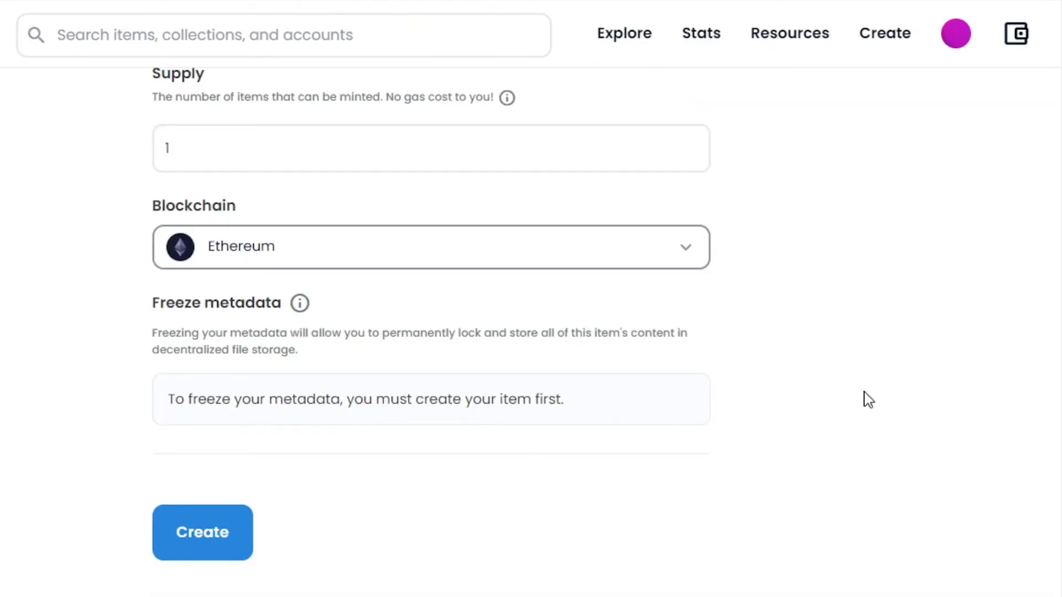
click(199, 535)
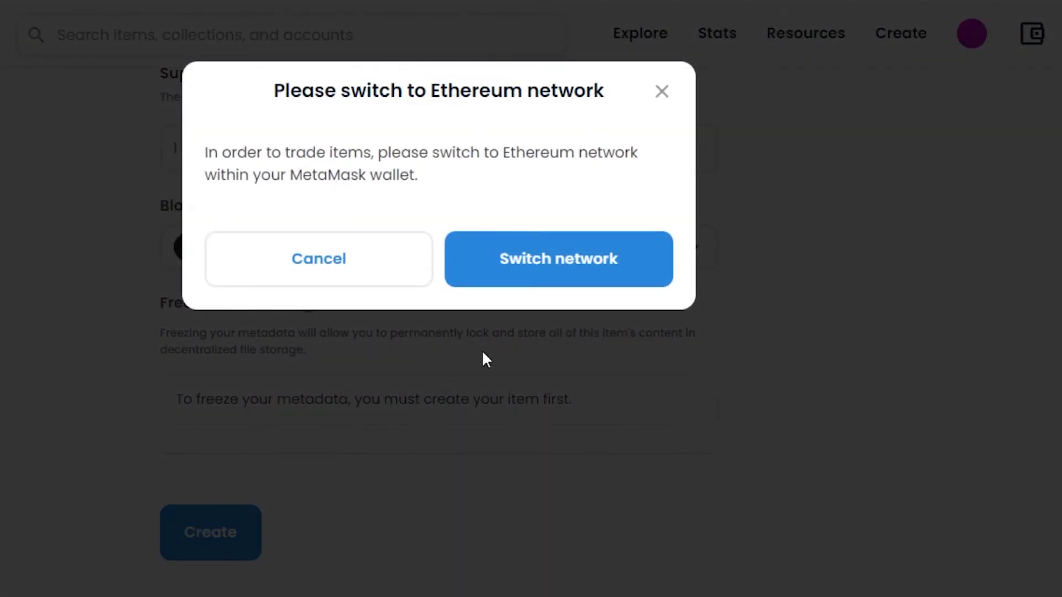
click(534, 272)
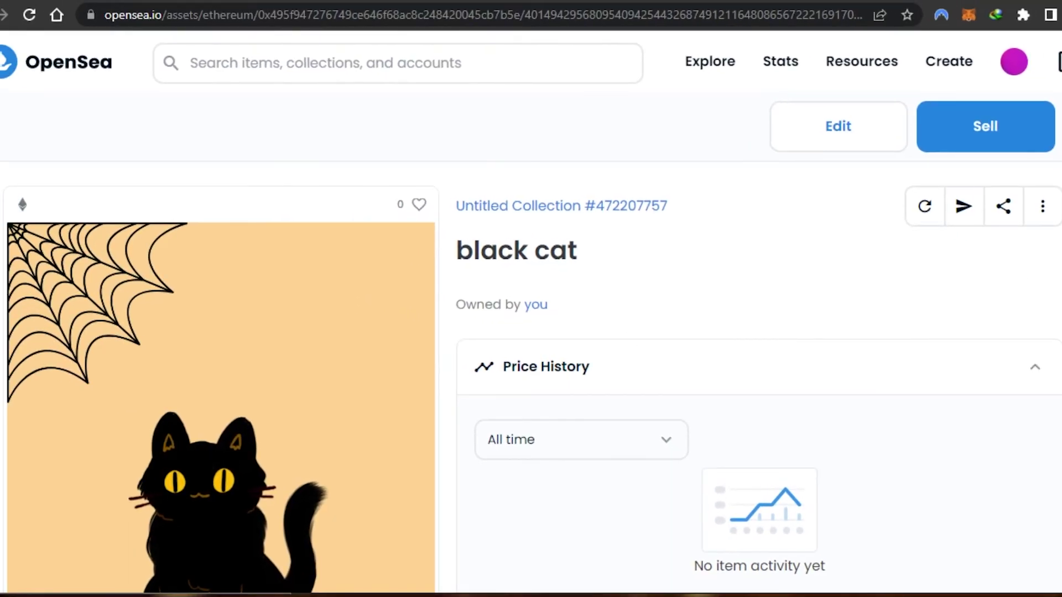
scroll(531, 376, down, 4)
scroll(530, 376, up, 4)
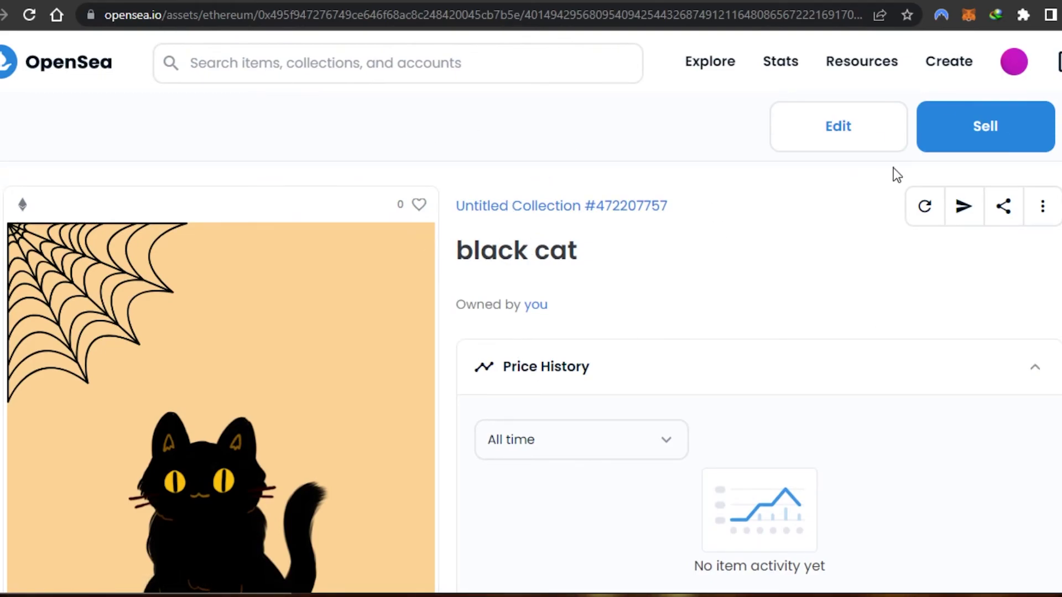
- Set a fixed sale price of 0.06 ETH for black cat, keeping ETH and the 1-month duration
click(975, 137)
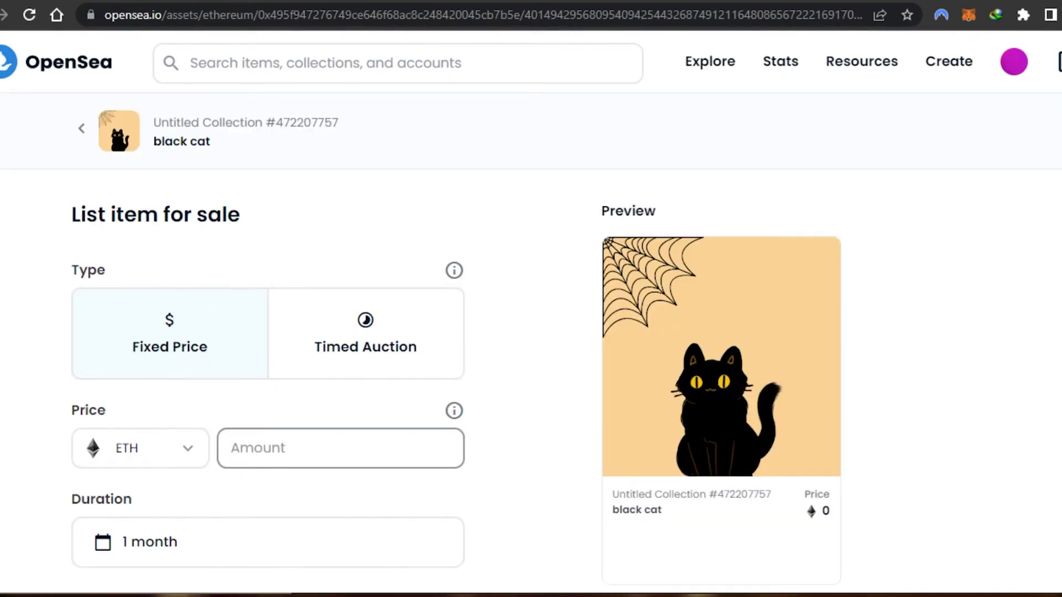
scroll(531, 331, down, 4)
scroll(530, 332, up, 3)
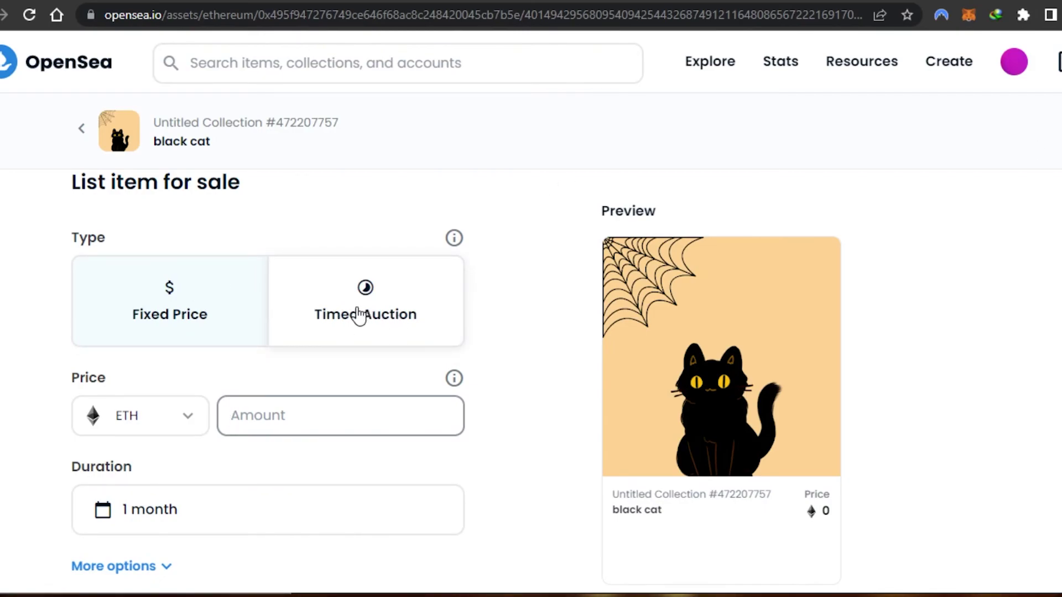
click(129, 431)
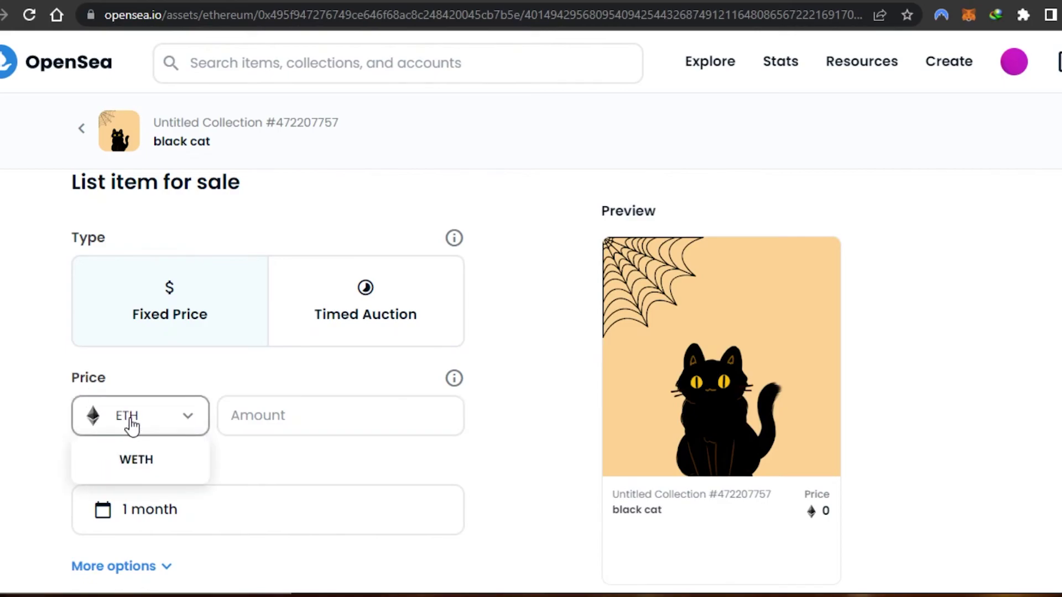
click(124, 425)
click(272, 428)
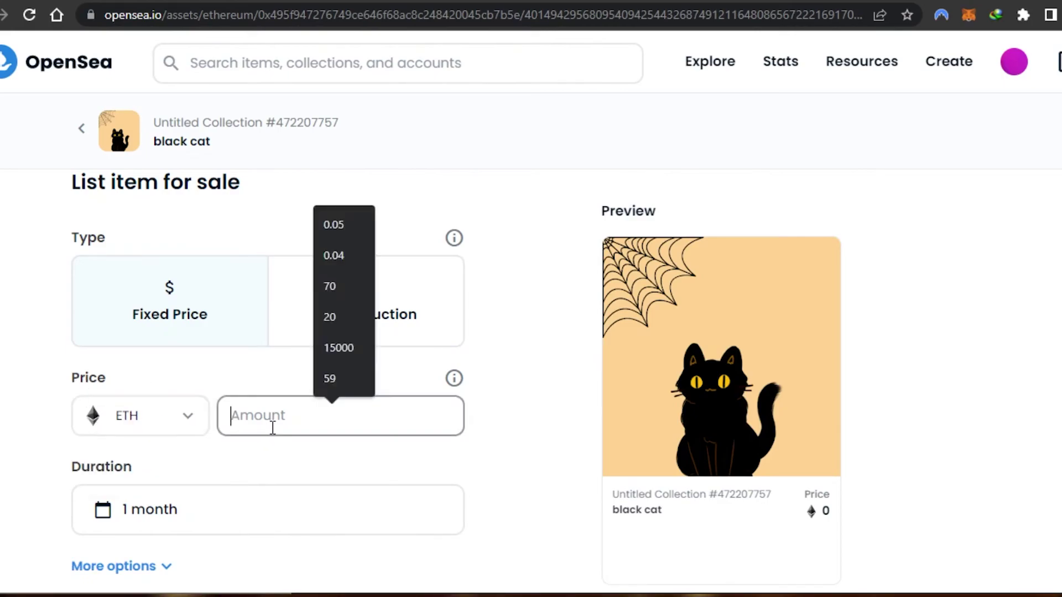
text(0.0)
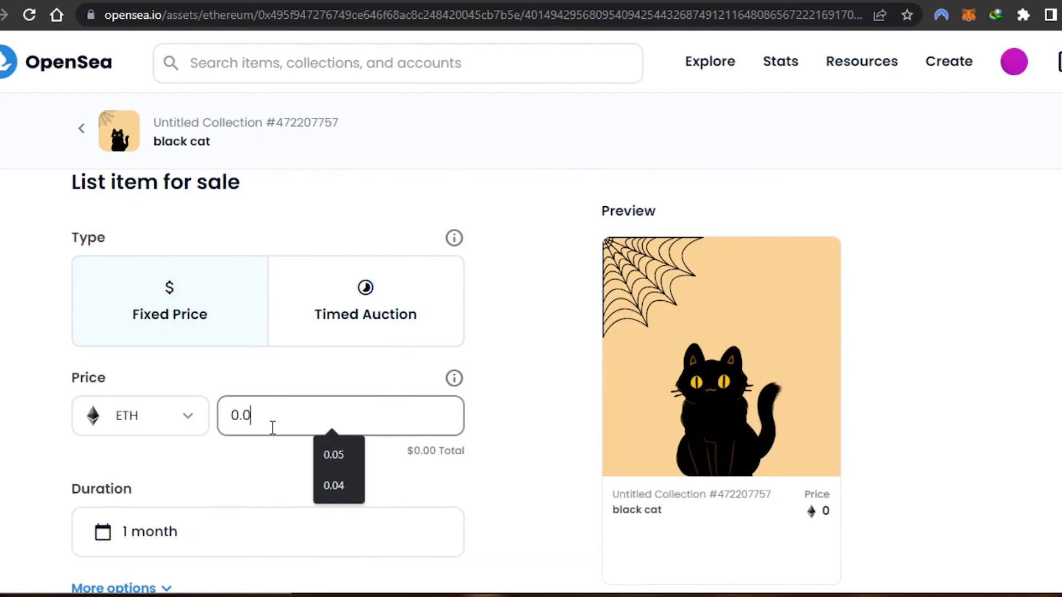
text(6)
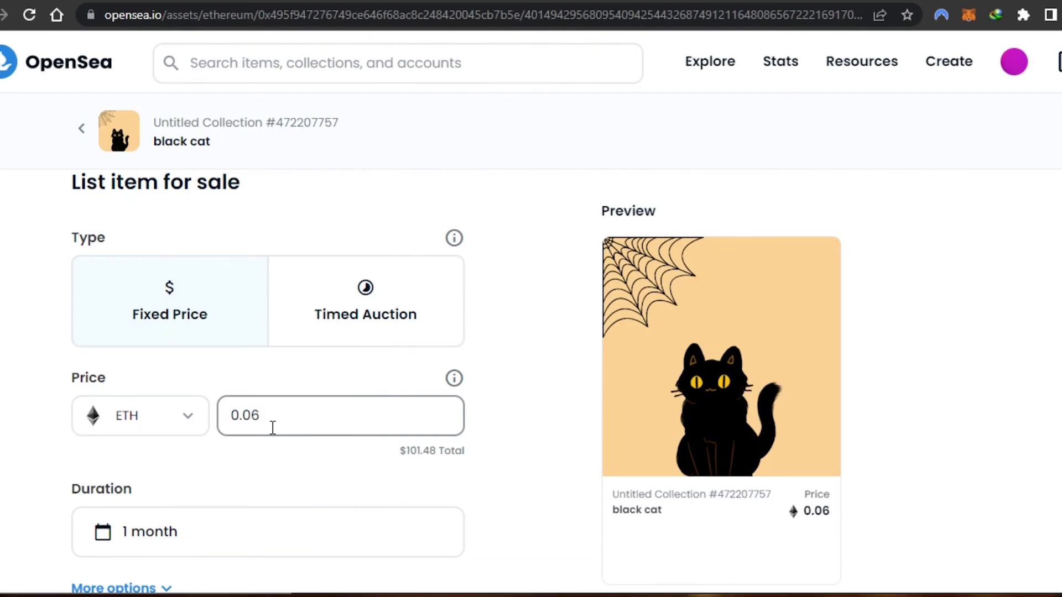
drag(398, 451, 405, 451)
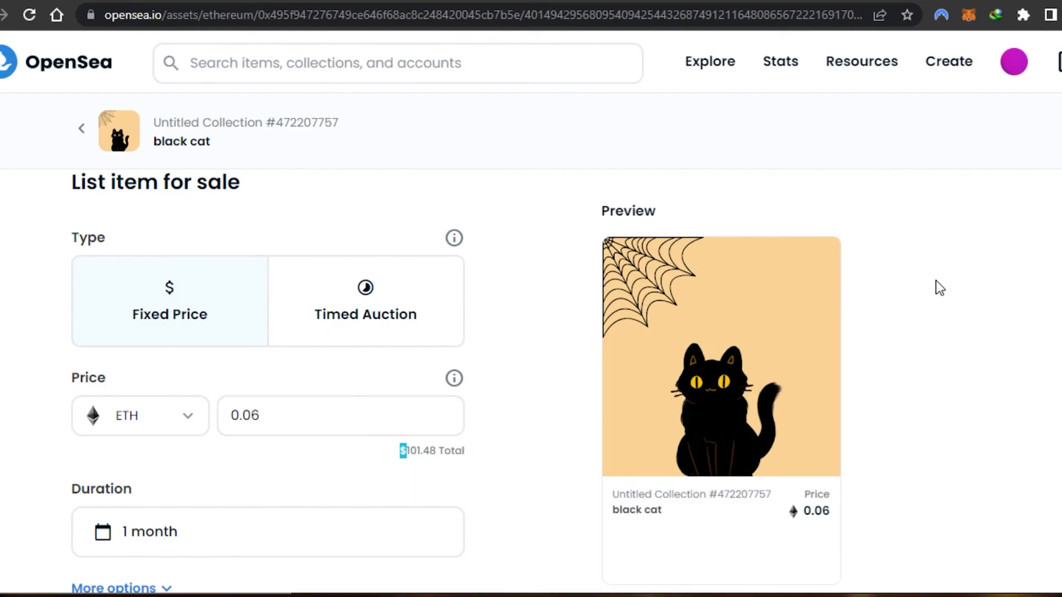
scroll(938, 286, down, 5)
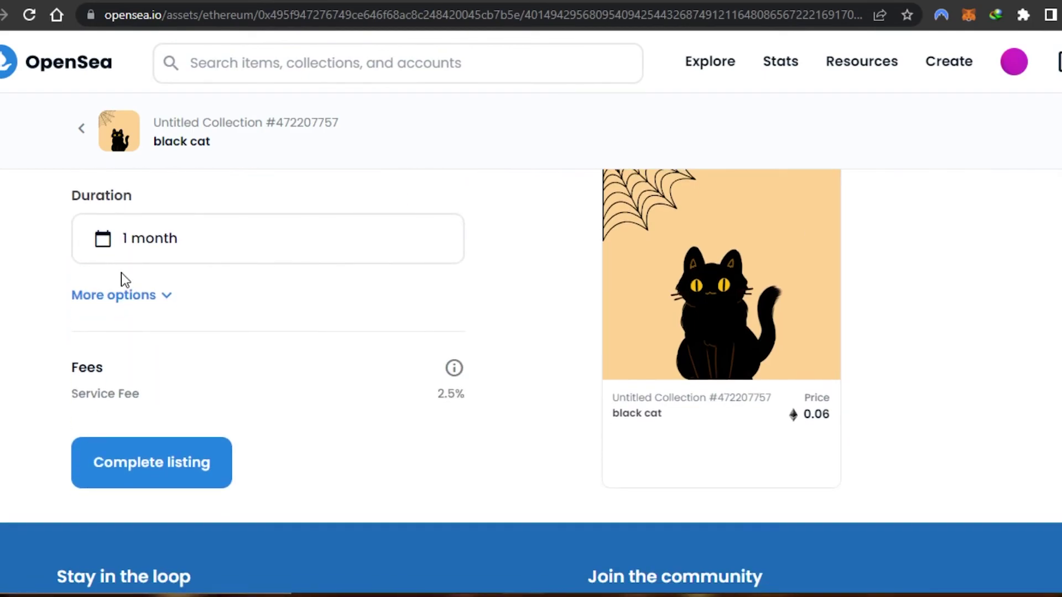
- Show the bundle and reserve-for-buyer options and check the 2.5% service fee details
click(111, 299)
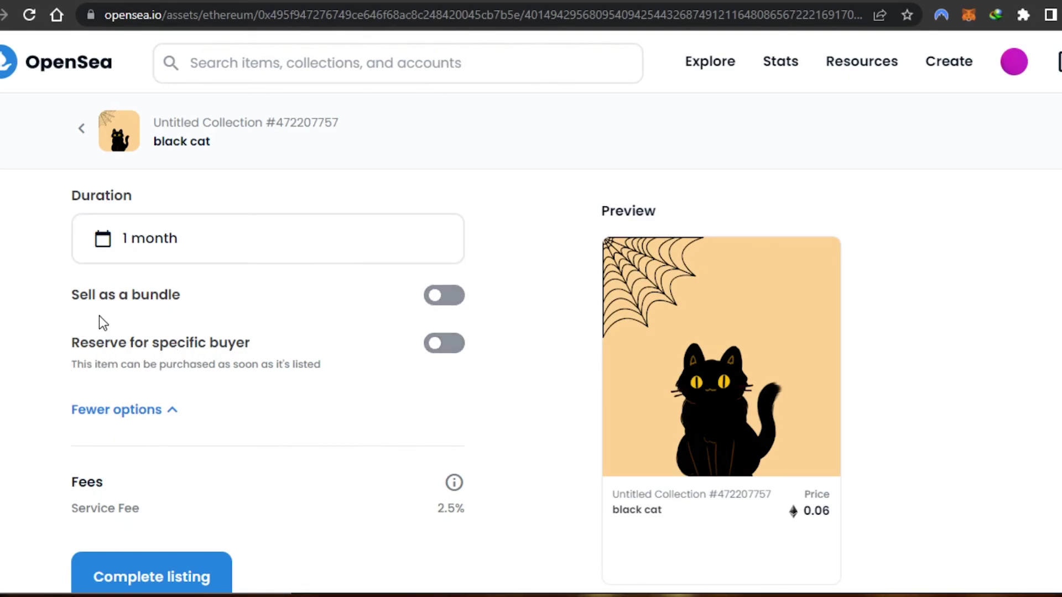
scroll(298, 277, down, 3)
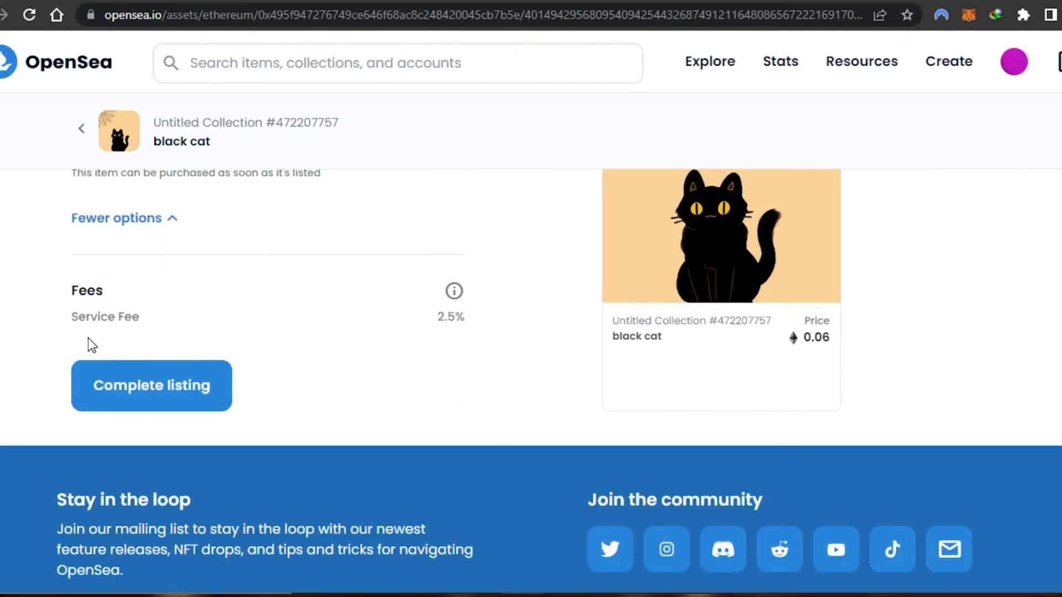
mouse_move(456, 299)
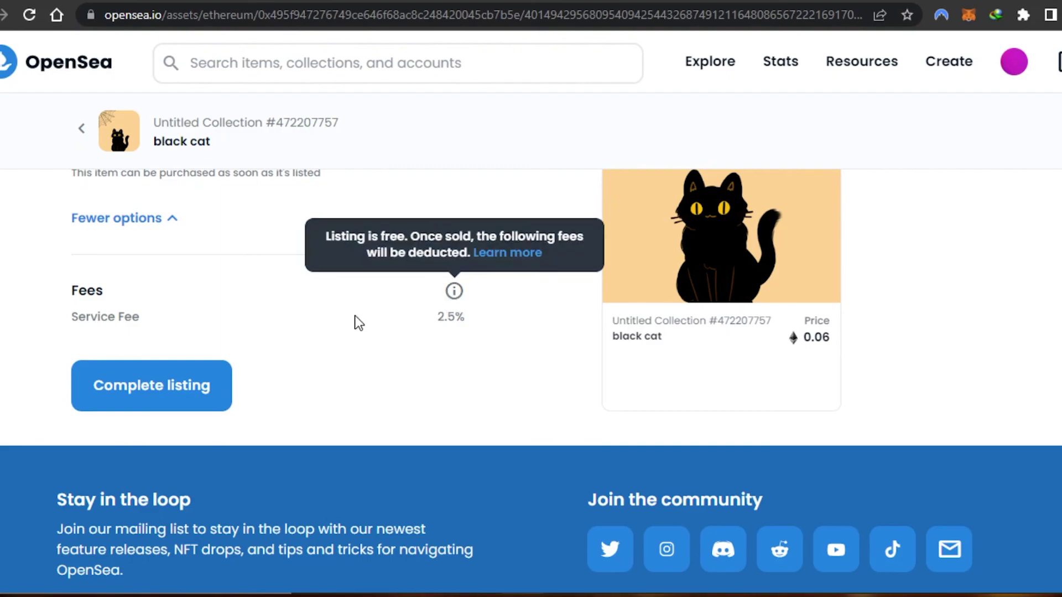
- Submit the 0.06 ETH listing, then close the Complete your listing window
click(204, 406)
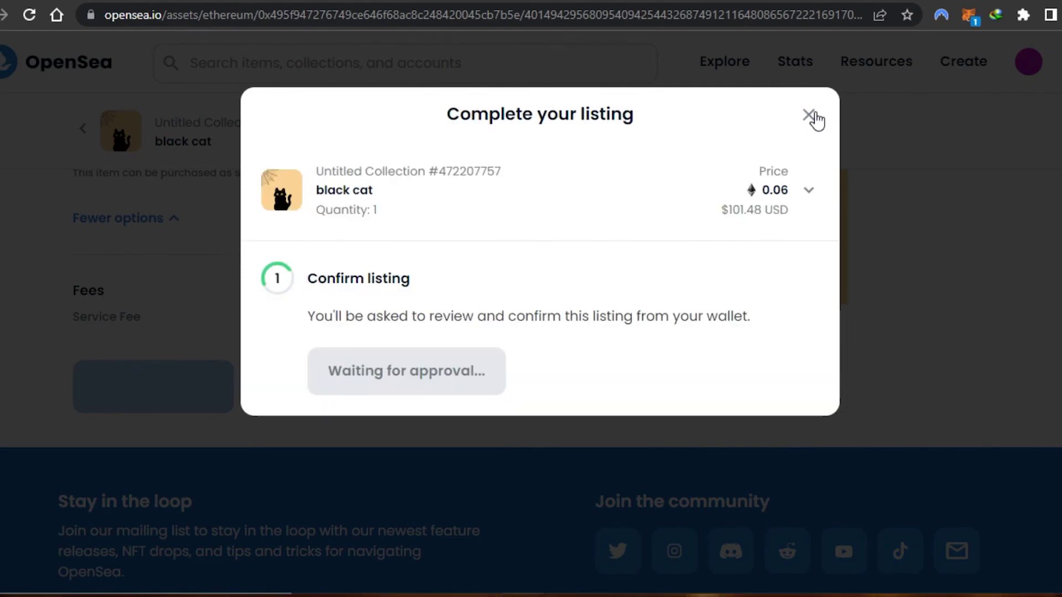
click(809, 115)
scroll(531, 332, up, 9)
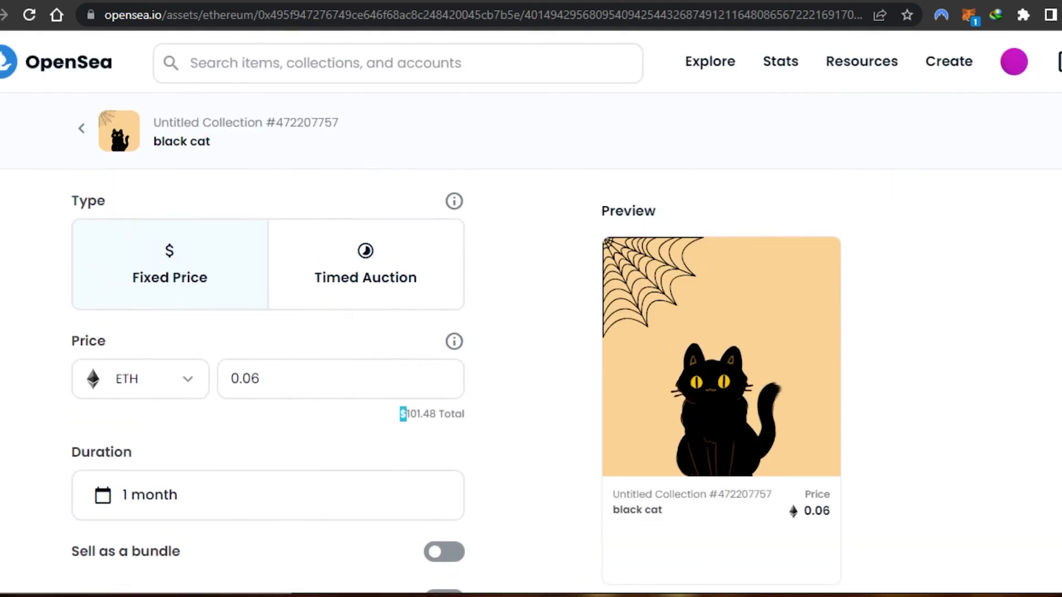
scroll(531, 332, down, 14)
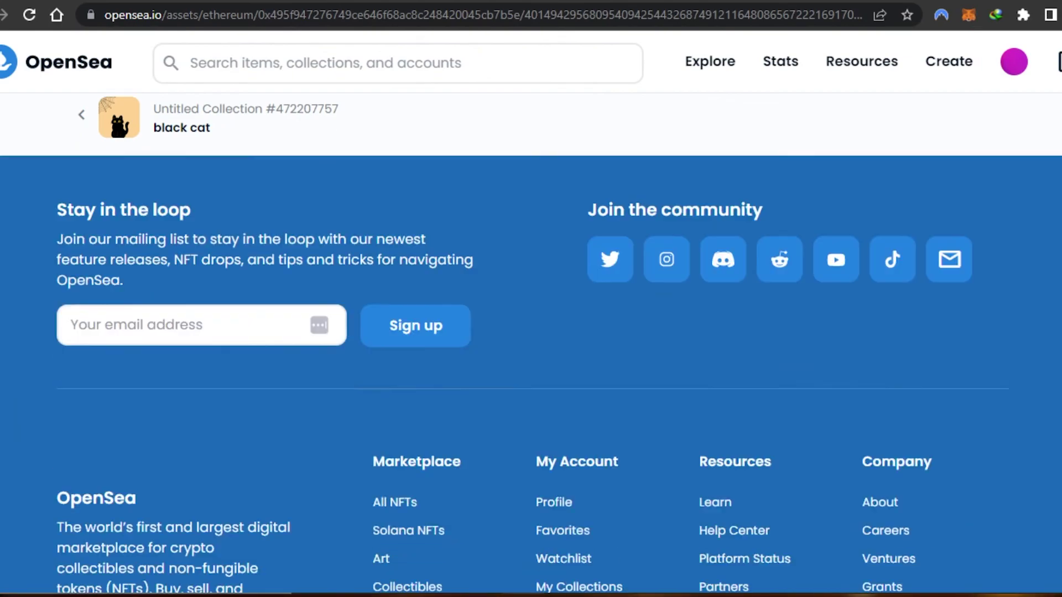
scroll(531, 332, up, 9)
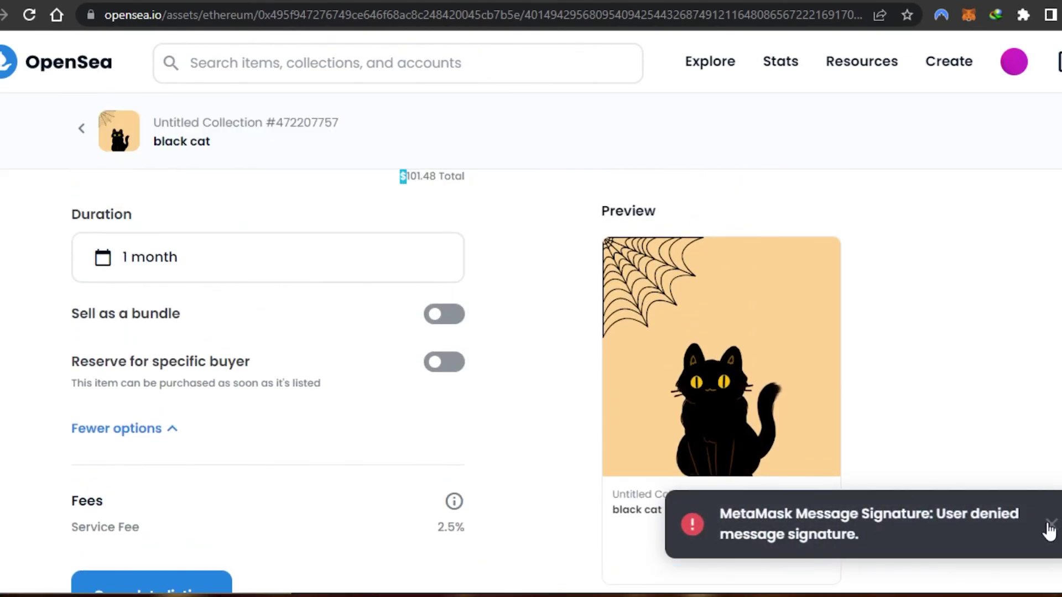
- Dismiss the MetaMask signature-denied error and return to the black cat item page
click(1050, 539)
scroll(1050, 540, up, 1)
scroll(1050, 539, down, 2)
scroll(1049, 539, up, 2)
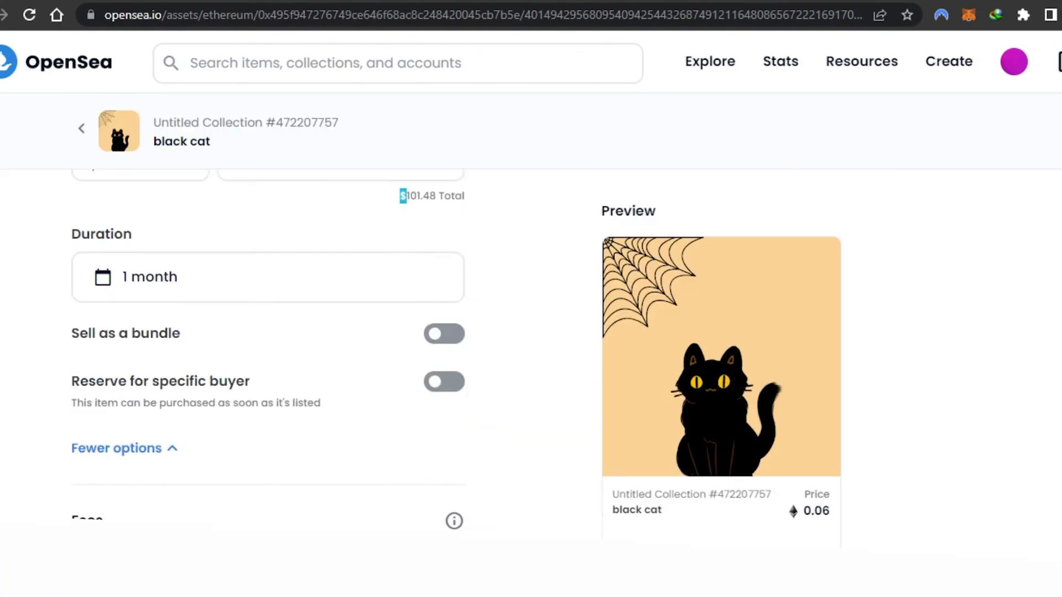
scroll(346, 235, up, 5)
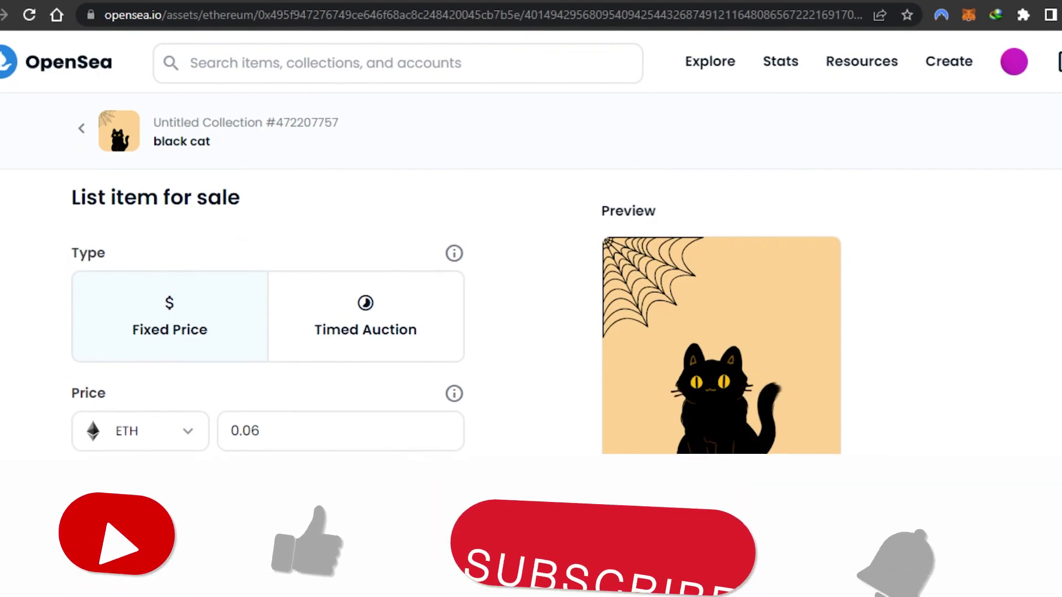
click(81, 132)
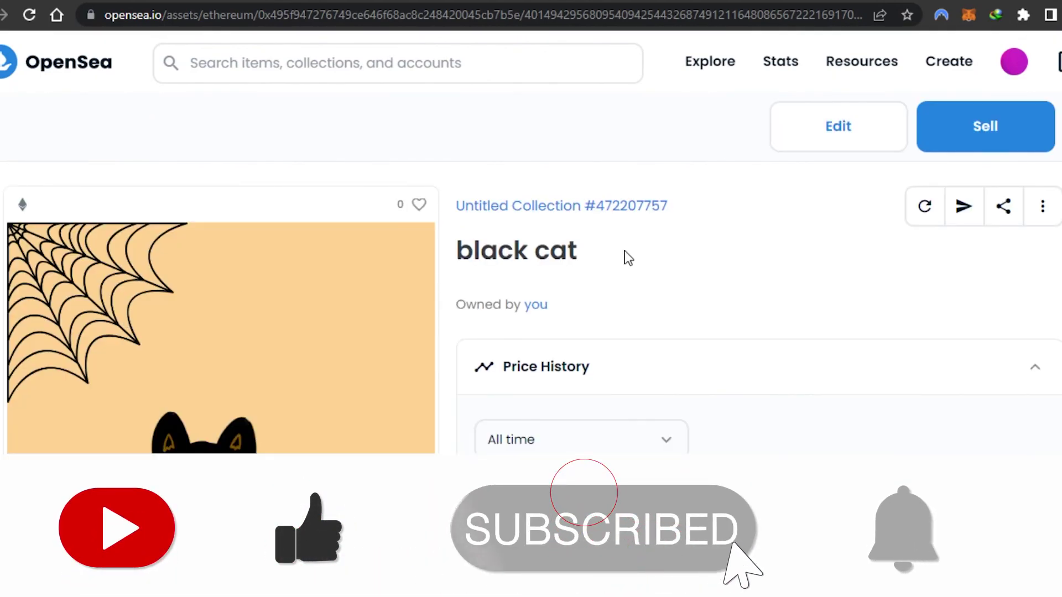
scroll(628, 257, down, 2)
scroll(627, 258, up, 1)
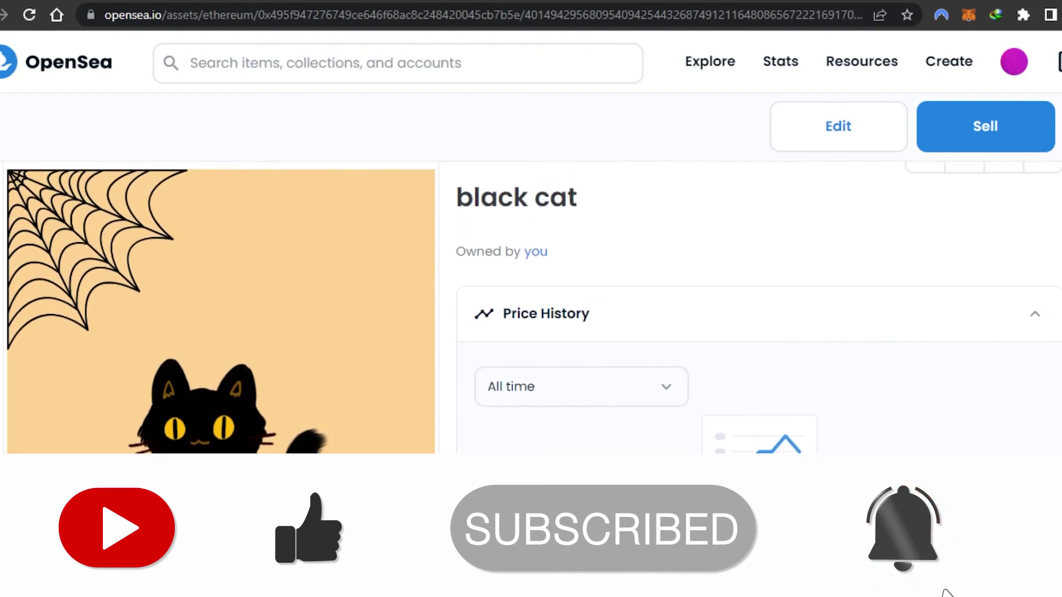